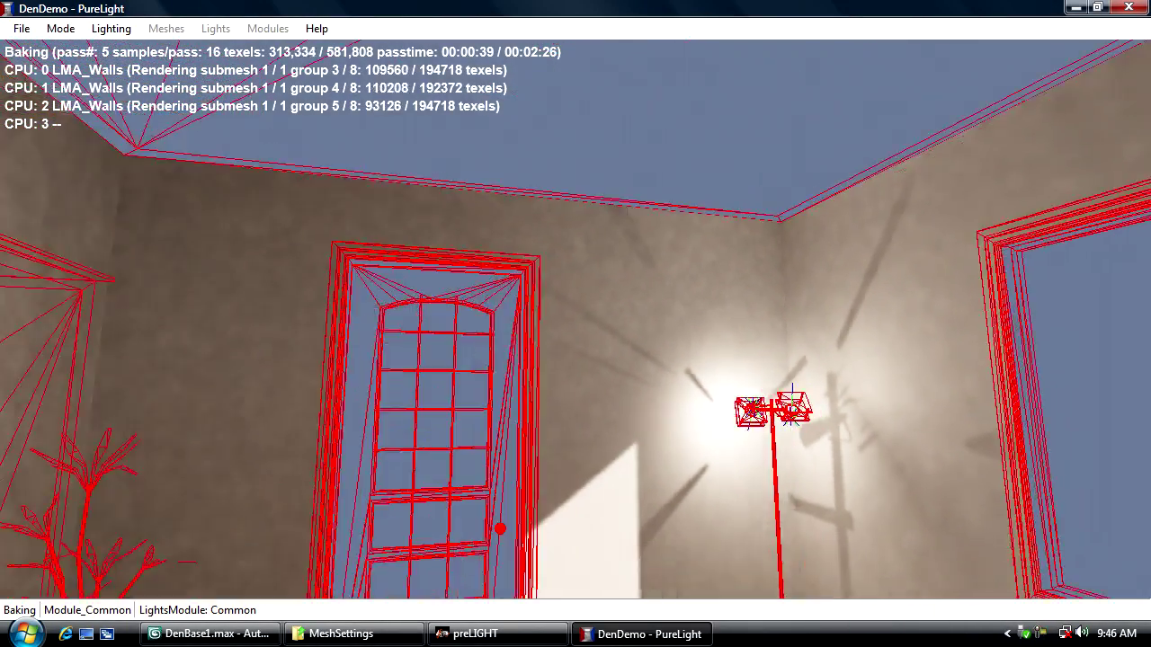
# Examine the baked wall lighting around the door, bookshelf and corner lamp while the bake is running.
pyautogui.press('w')
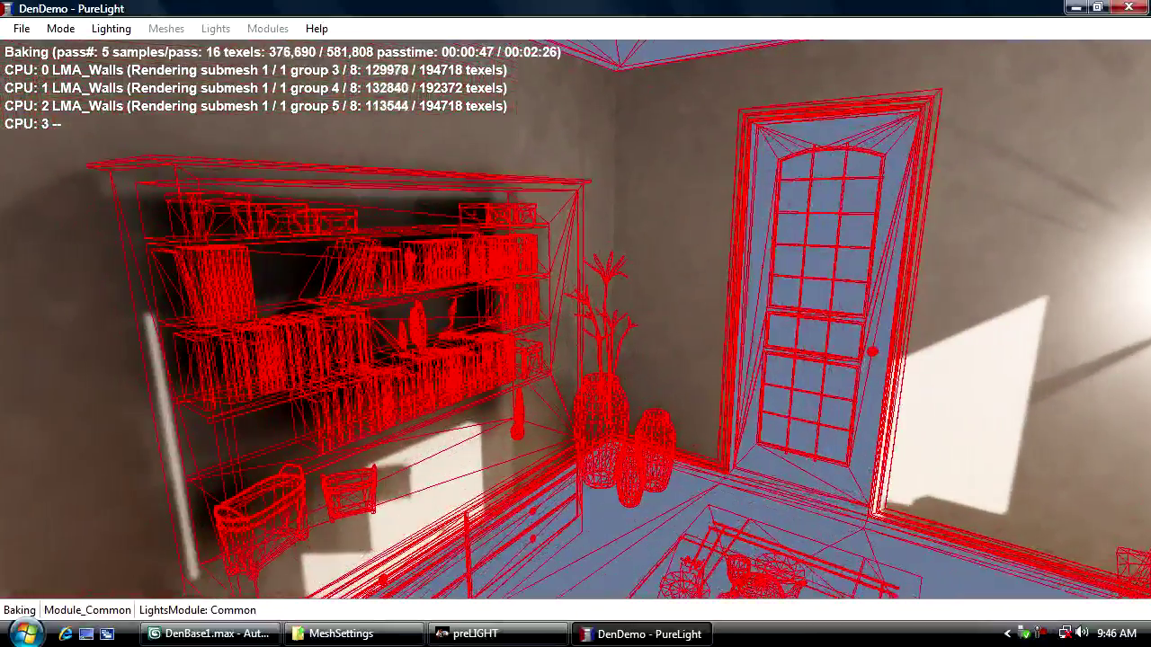
pyautogui.press('s')
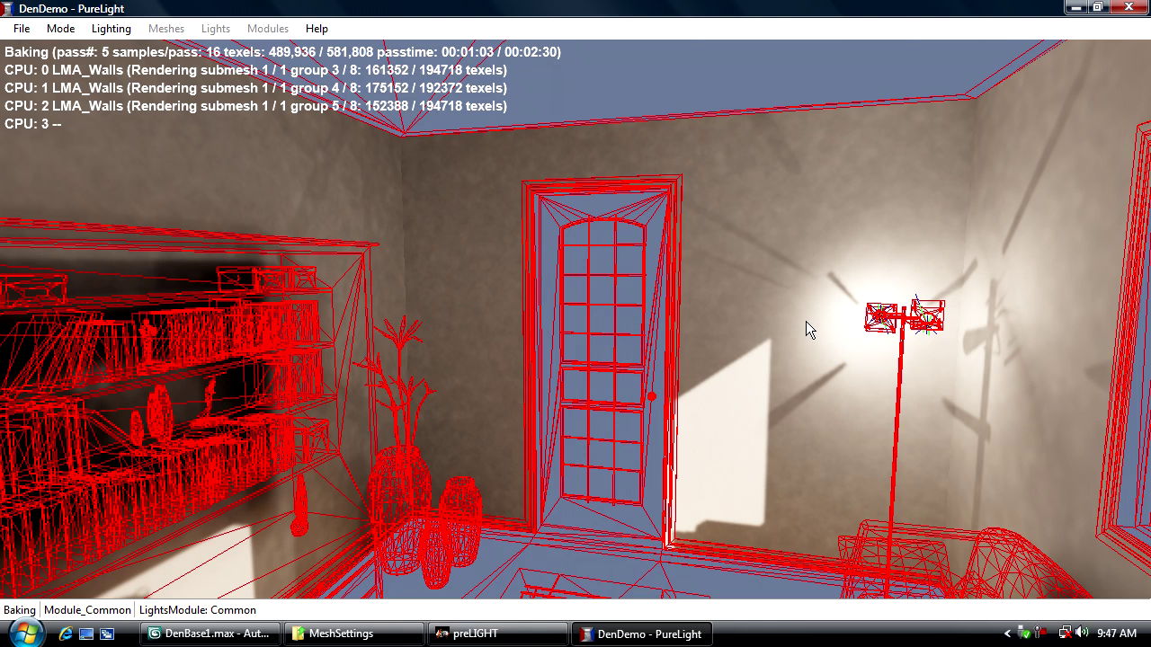
pyautogui.moveTo(805, 323); pyautogui.dragTo(431, 260, button='right')
pyautogui.moveTo(989, 297); pyautogui.dragTo(753, 364, button='right')
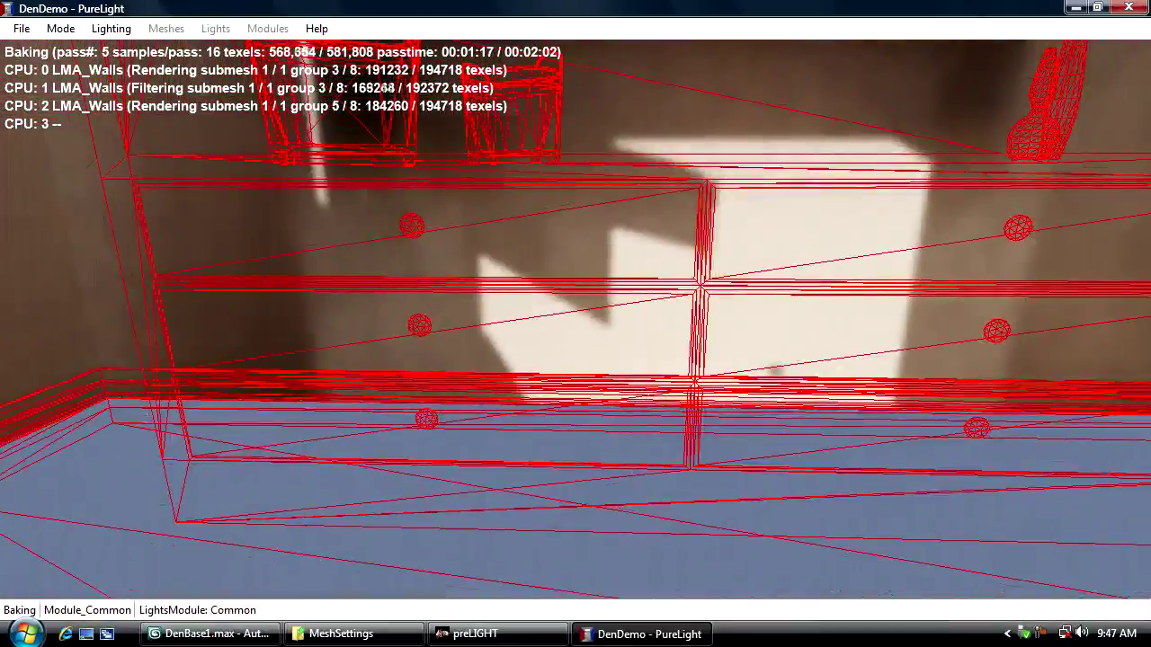
pyautogui.moveTo(733, 380); pyautogui.dragTo(433, 166)
pyautogui.moveTo(432, 157); pyautogui.dragTo(463, 104, button='right')
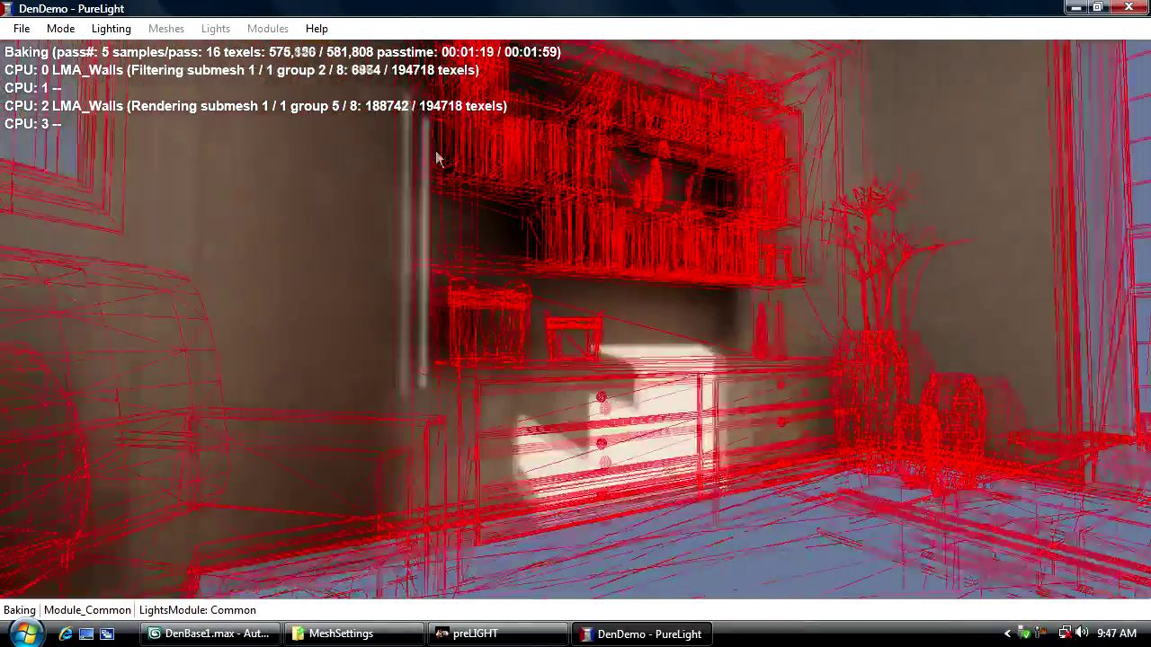
pyautogui.moveTo(885, 207); pyautogui.dragTo(1090, 114, button='right')
pyautogui.moveTo(1079, 360); pyautogui.dragTo(901, 258)
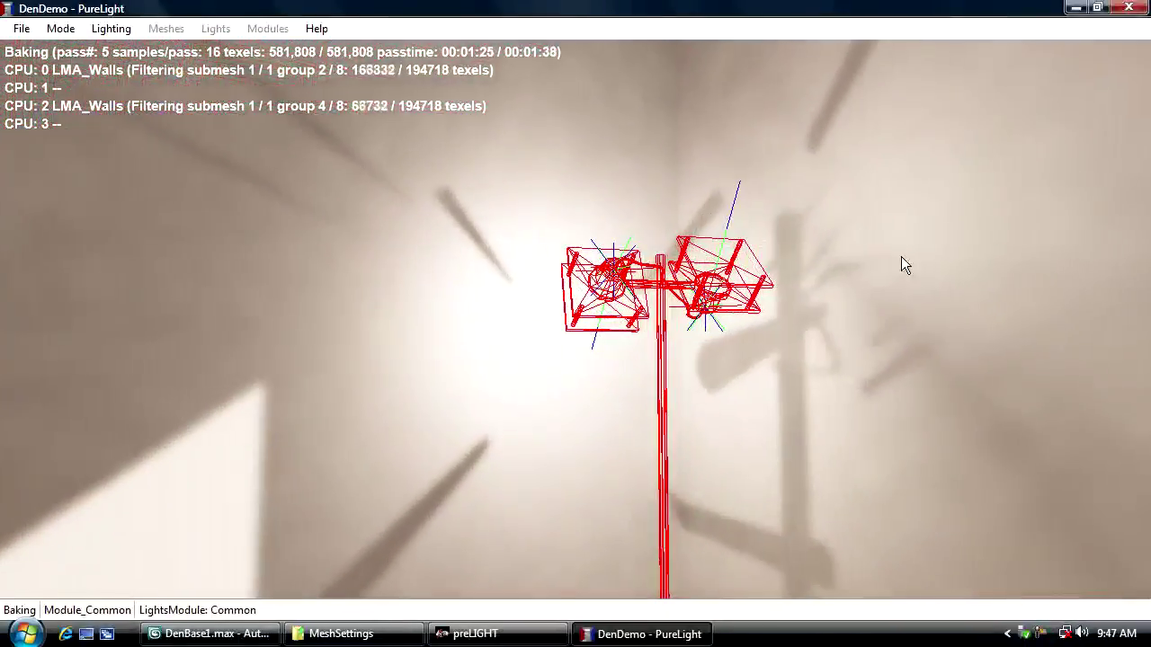
# Stop the running bake and open the properties of the corner lamp's light group, LS_CornerLight.
pyautogui.click(111, 28)
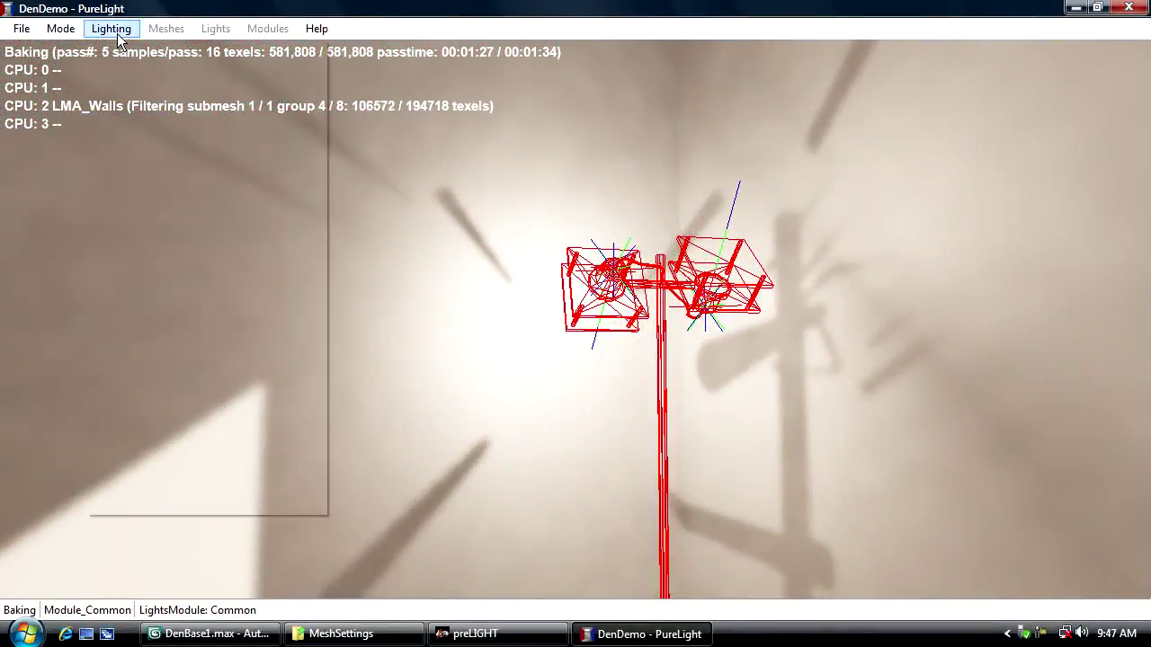
pyautogui.click(115, 157)
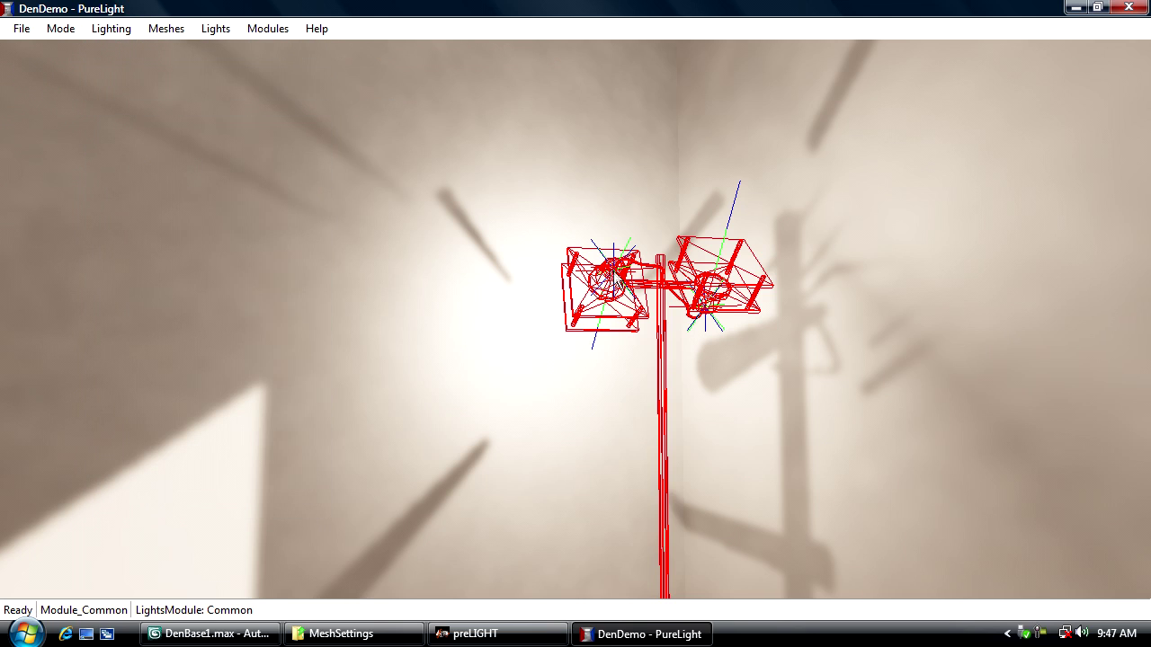
pyautogui.doubleClick(617, 280)
pyautogui.moveTo(406, 161); pyautogui.dragTo(1035, 167)
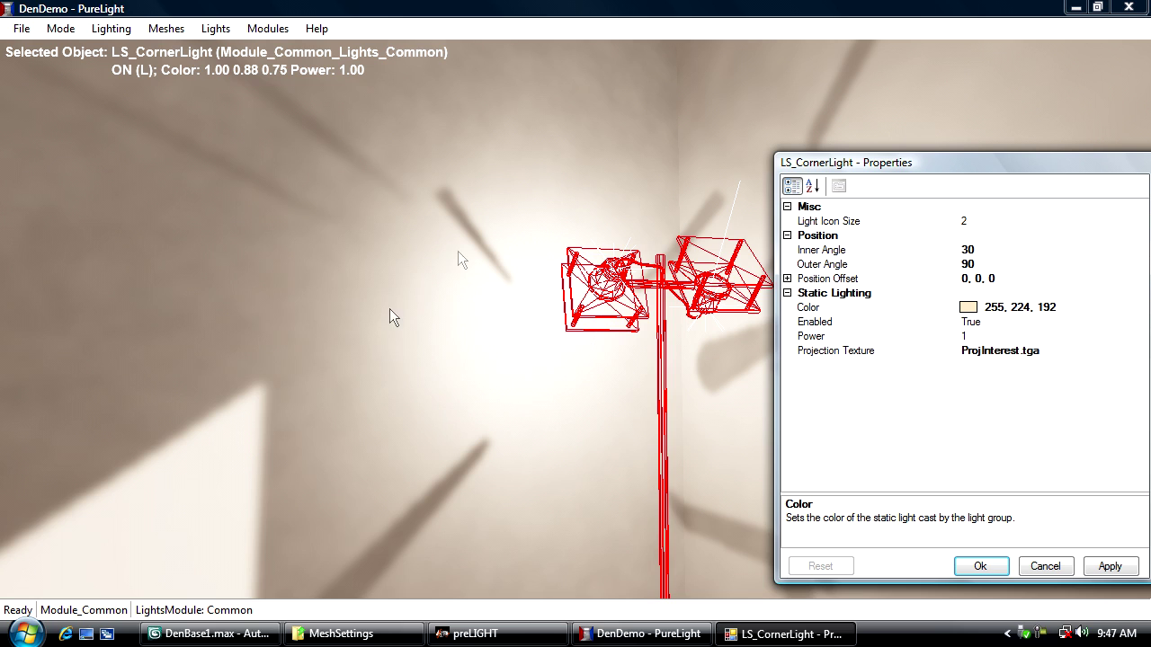
# Set the static lighting power of LS_CornerLight to 0.5 and accept the properties.
pyautogui.click(508, 385)
pyautogui.moveTo(508, 384)
pyautogui.mouseDown(button='right')
pyautogui.moveTo(548, 504)
pyautogui.moveTo(510, 385)
pyautogui.mouseUp(button='right')
pyautogui.click(777, 638)
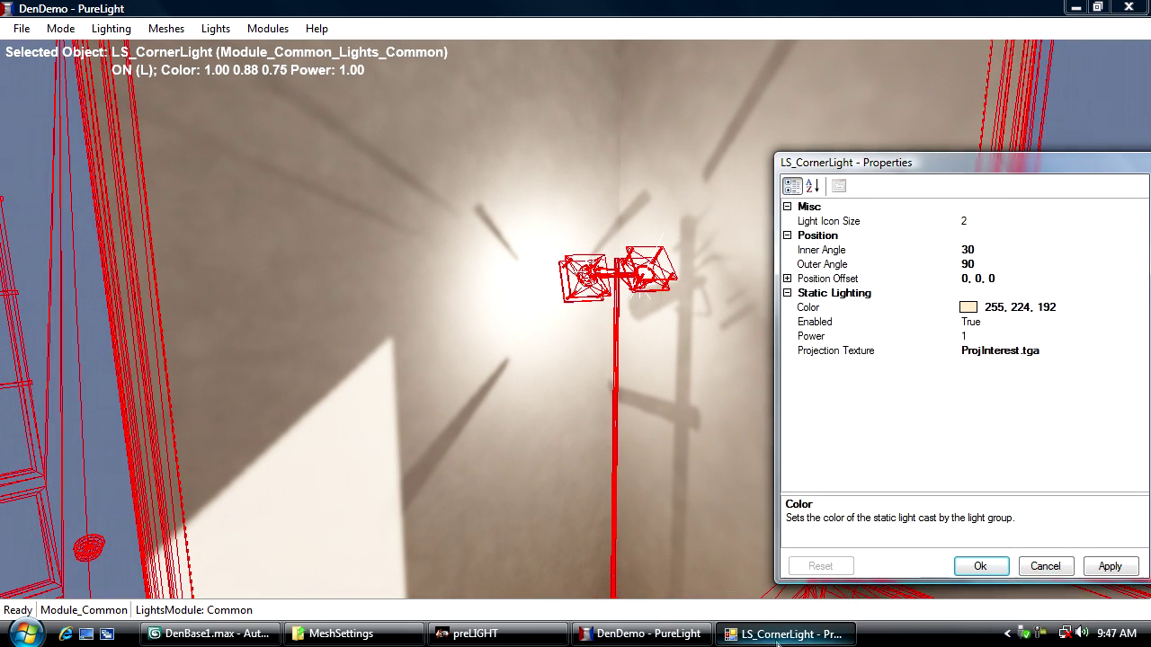
pyautogui.click(979, 337)
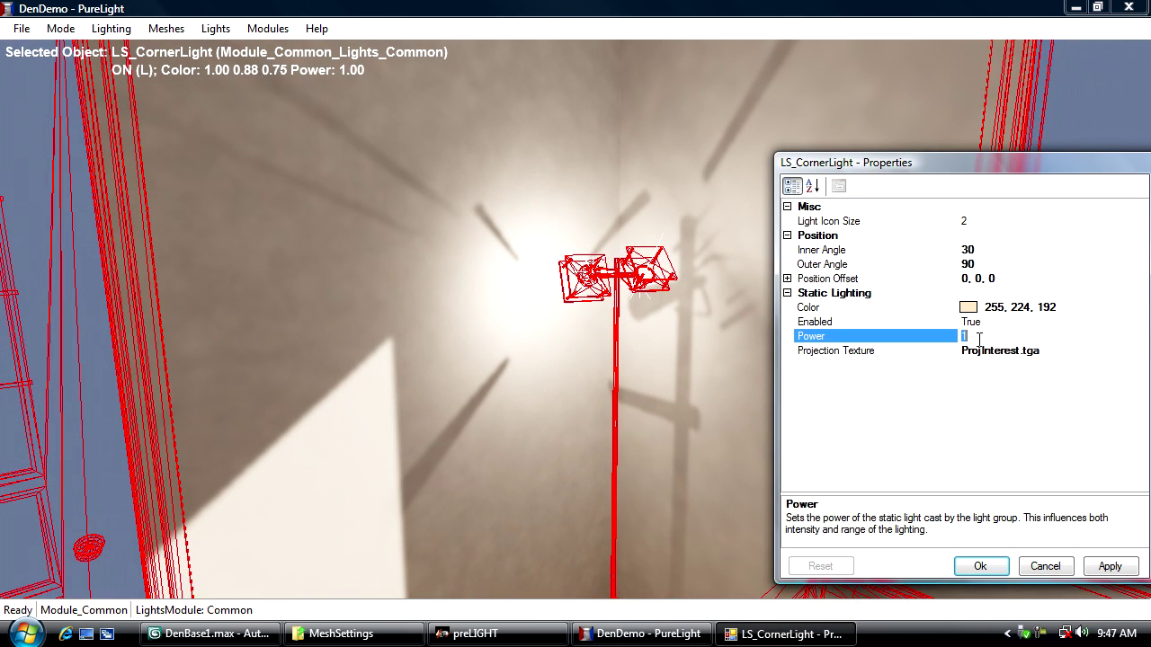
pyautogui.click(986, 264)
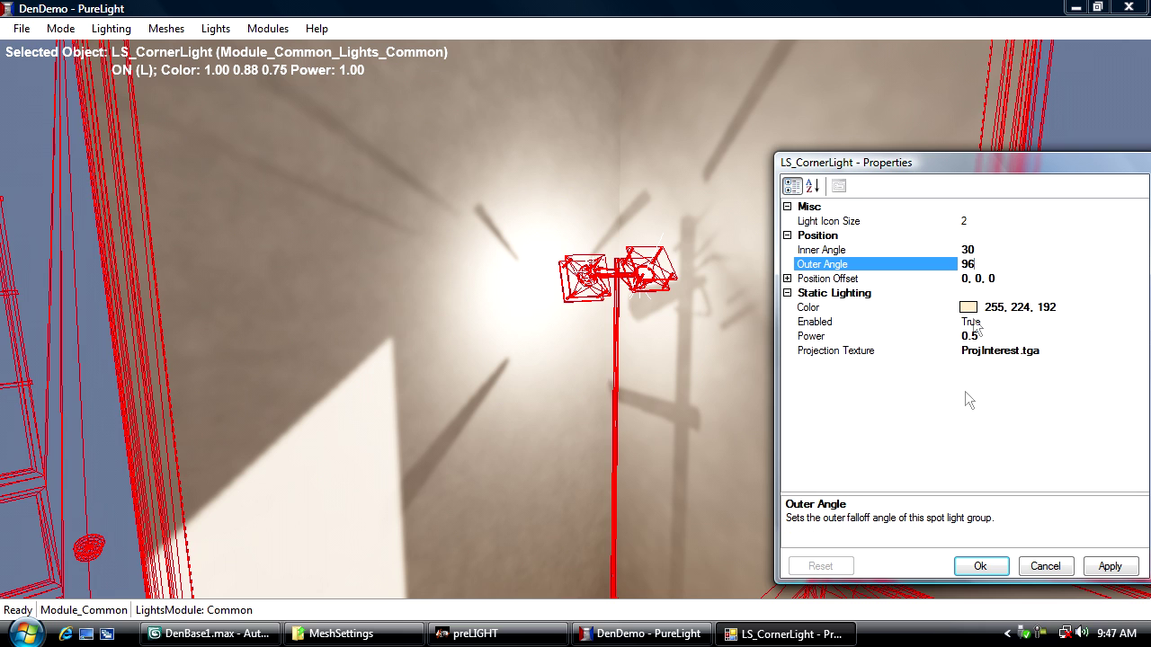
pyautogui.click(978, 565)
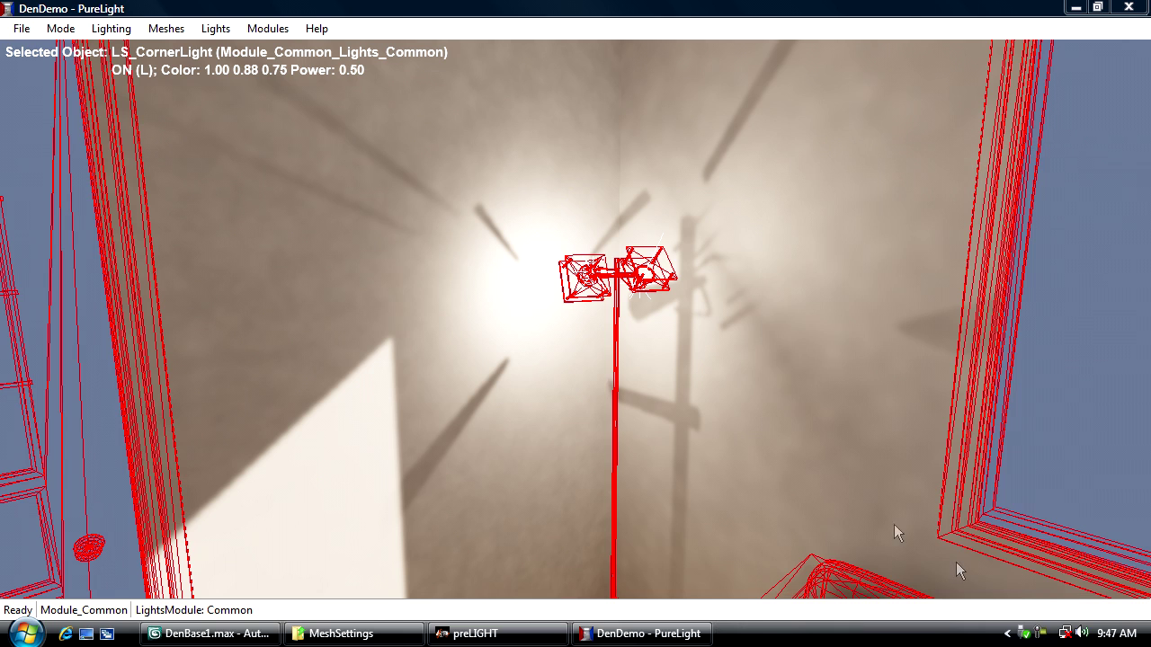
# Start a new lighting bake with 4 samples.
pyautogui.moveTo(424, 286); pyautogui.dragTo(66, 633, button='right')
pyautogui.moveTo(221, 324); pyautogui.dragTo(423, 287)
pyautogui.click(115, 28)
pyautogui.moveTo(144, 49)
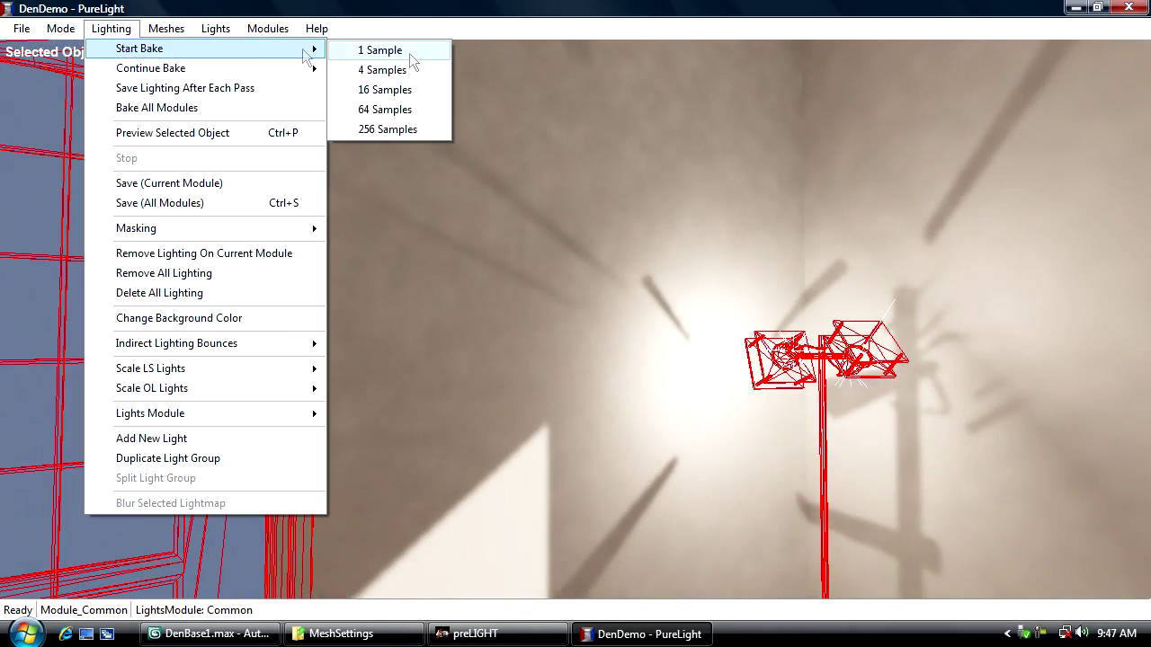
pyautogui.click(395, 70)
# Examine the room walls and the corner lamp's light and shadows while the 4-sample bake progresses.
pyautogui.press('s')
pyautogui.moveTo(480, 217); pyautogui.dragTo(593, 263, button='right')
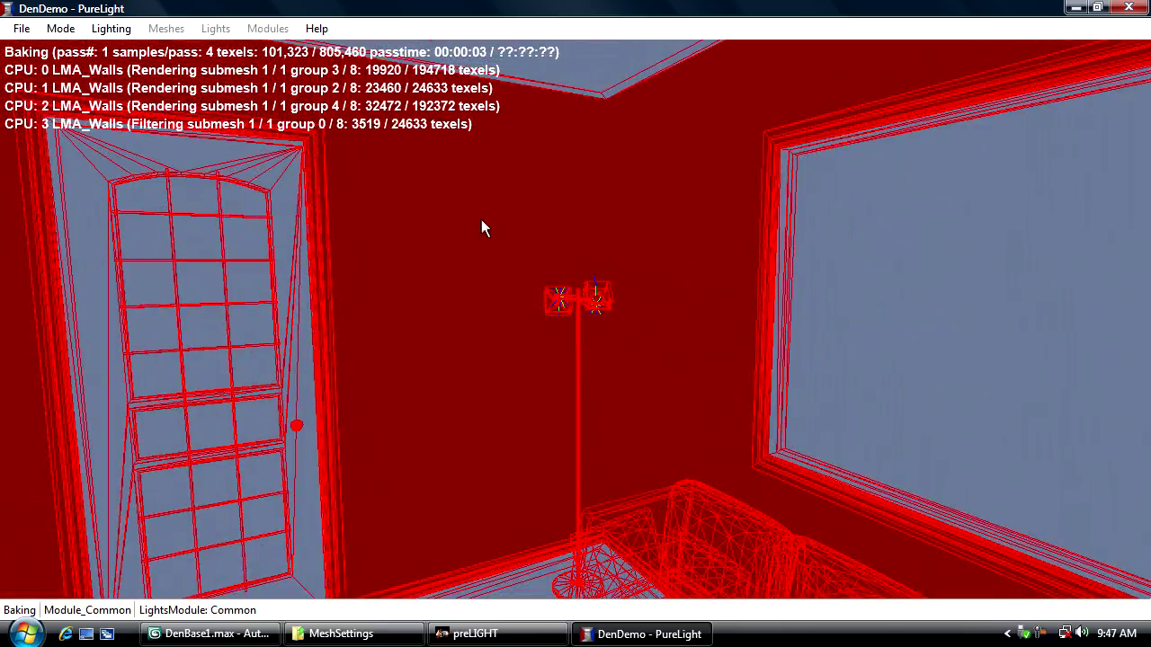
pyautogui.moveTo(481, 220); pyautogui.dragTo(283, 244, button='right')
pyautogui.press('s')
pyautogui.moveTo(494, 244); pyautogui.dragTo(350, 196, button='right')
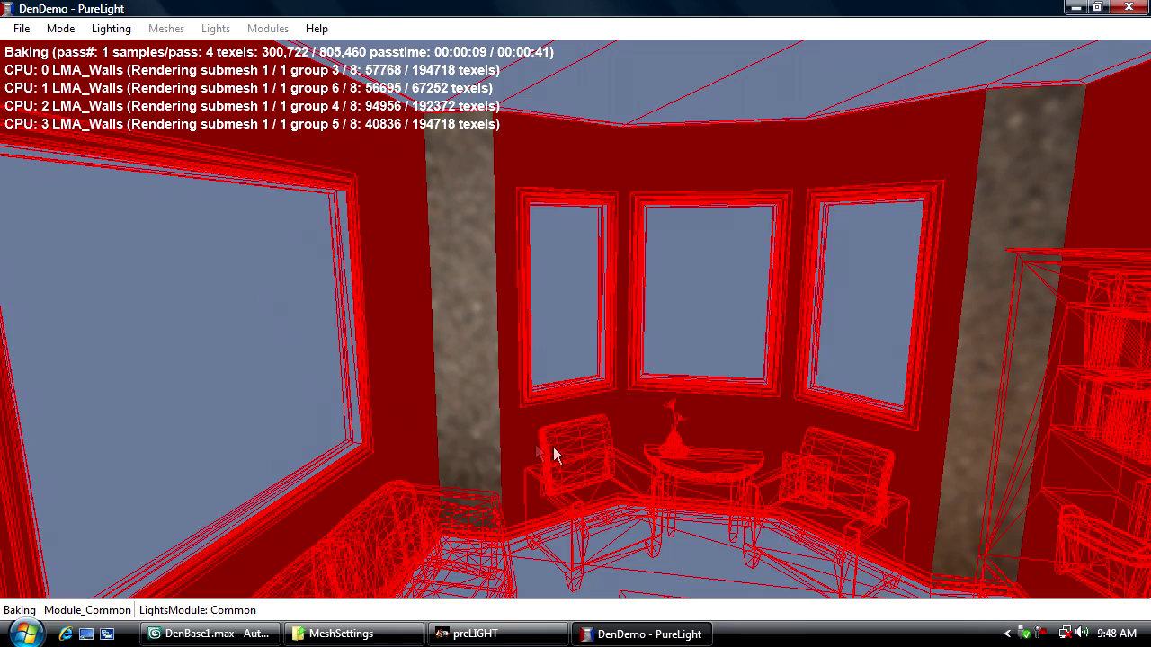
pyautogui.moveTo(552, 454); pyautogui.dragTo(391, 418, button='right')
pyautogui.press('s')
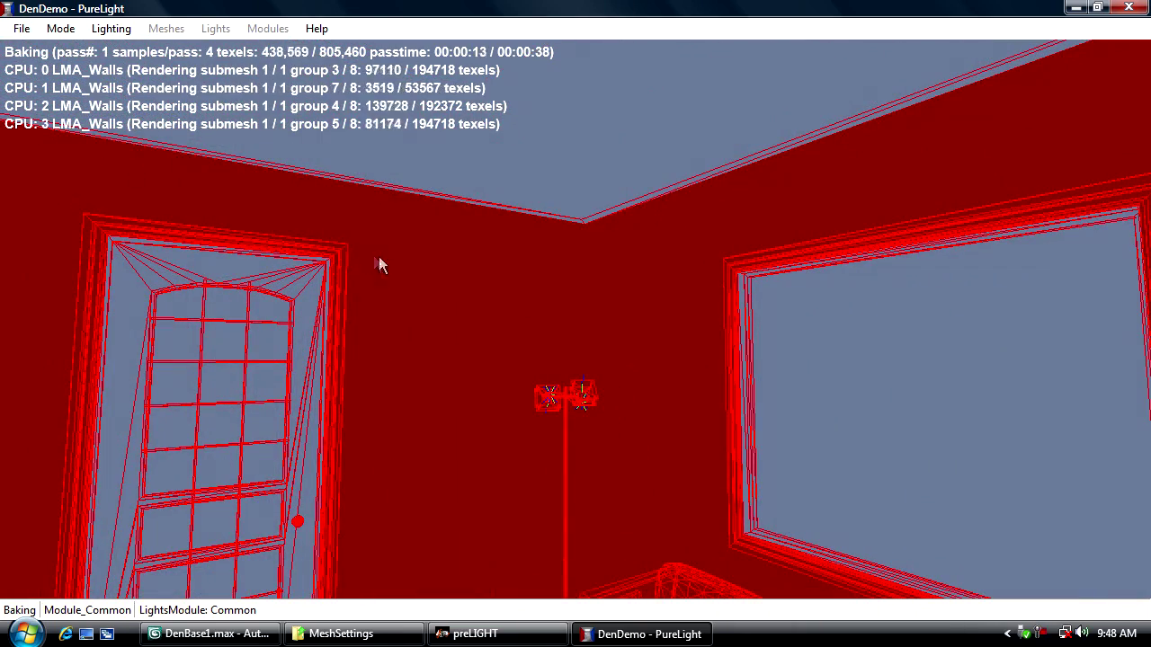
pyautogui.moveTo(379, 256); pyautogui.dragTo(455, 240, button='right')
pyautogui.press('s')
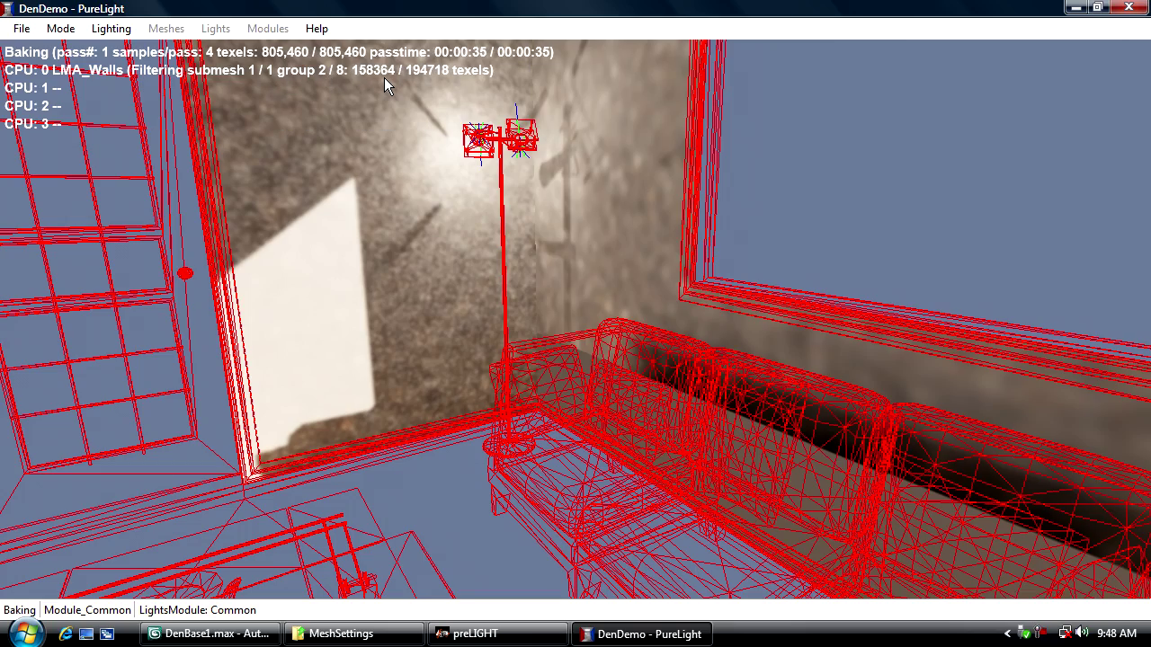
pyautogui.moveTo(449, 302); pyautogui.dragTo(452, 208)
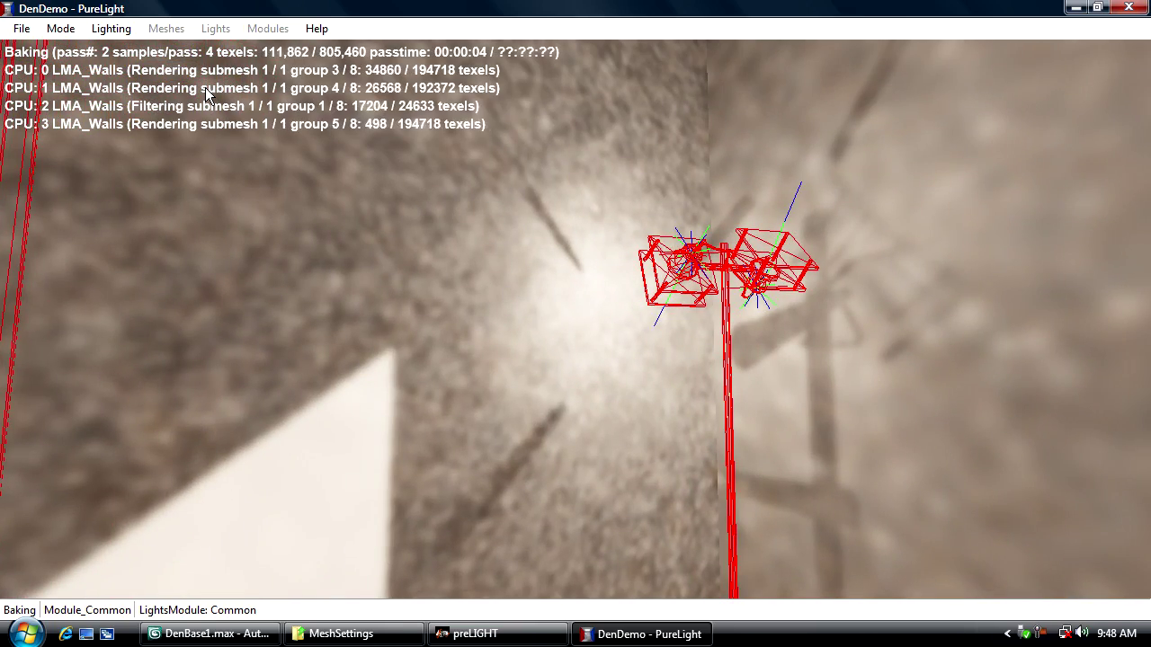
pyautogui.moveTo(525, 416); pyautogui.dragTo(584, 324)
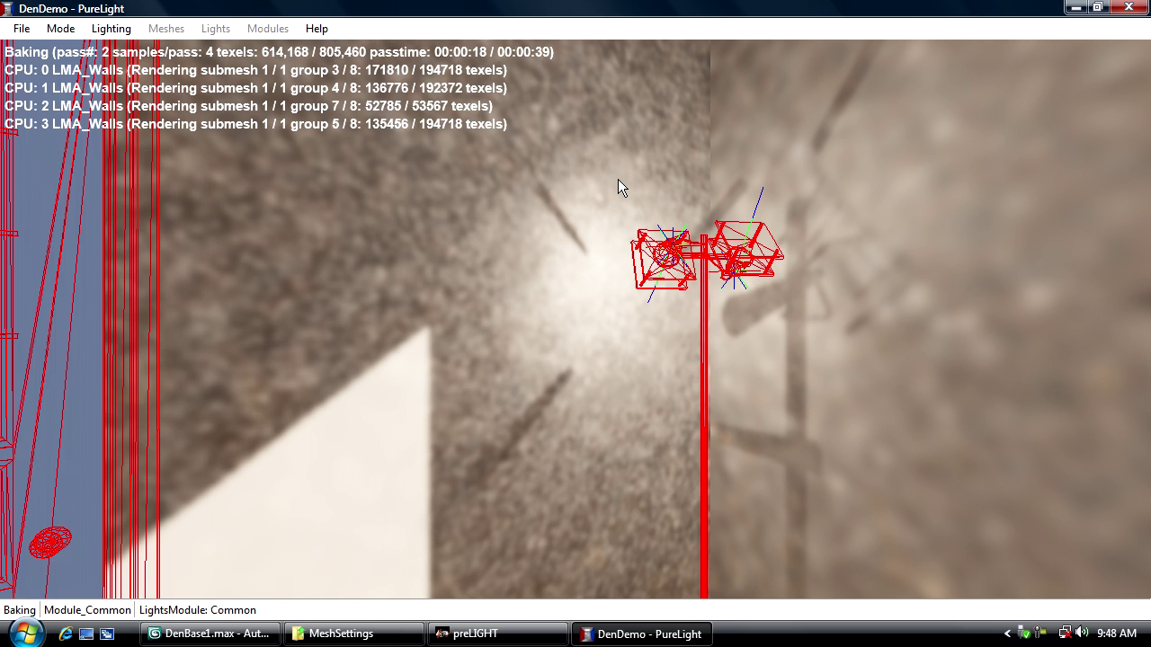
# Stop the 4-sample bake of the walls.
pyautogui.moveTo(616, 360); pyautogui.dragTo(629, 297, button='right')
pyautogui.press('s')
pyautogui.click(115, 29)
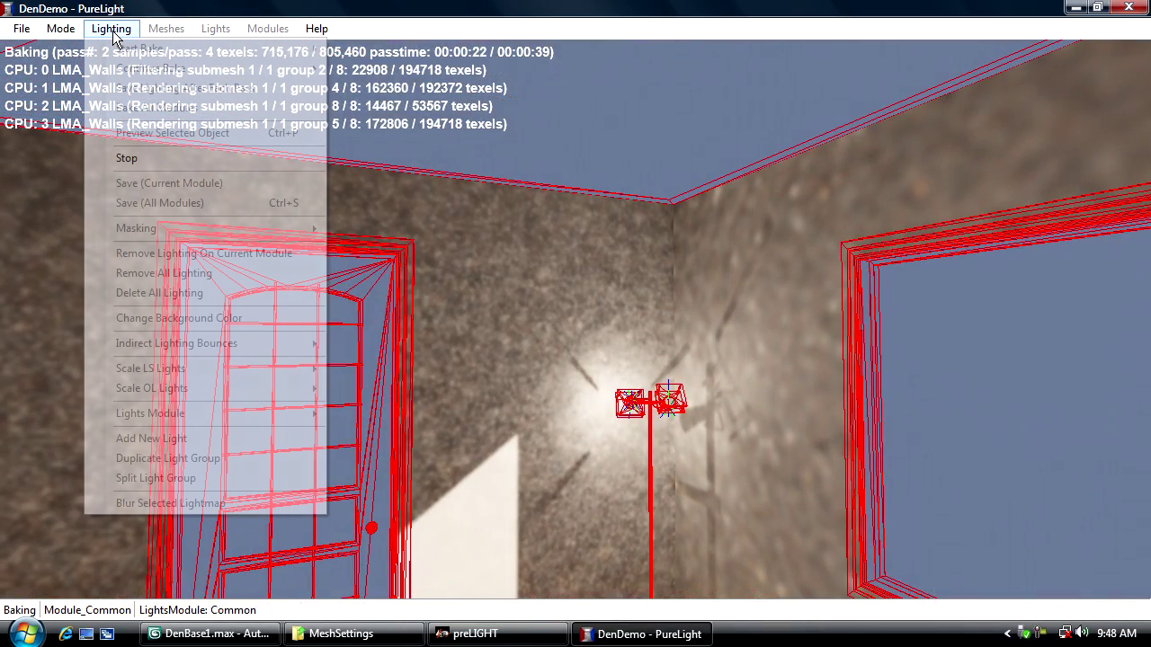
pyautogui.click(148, 158)
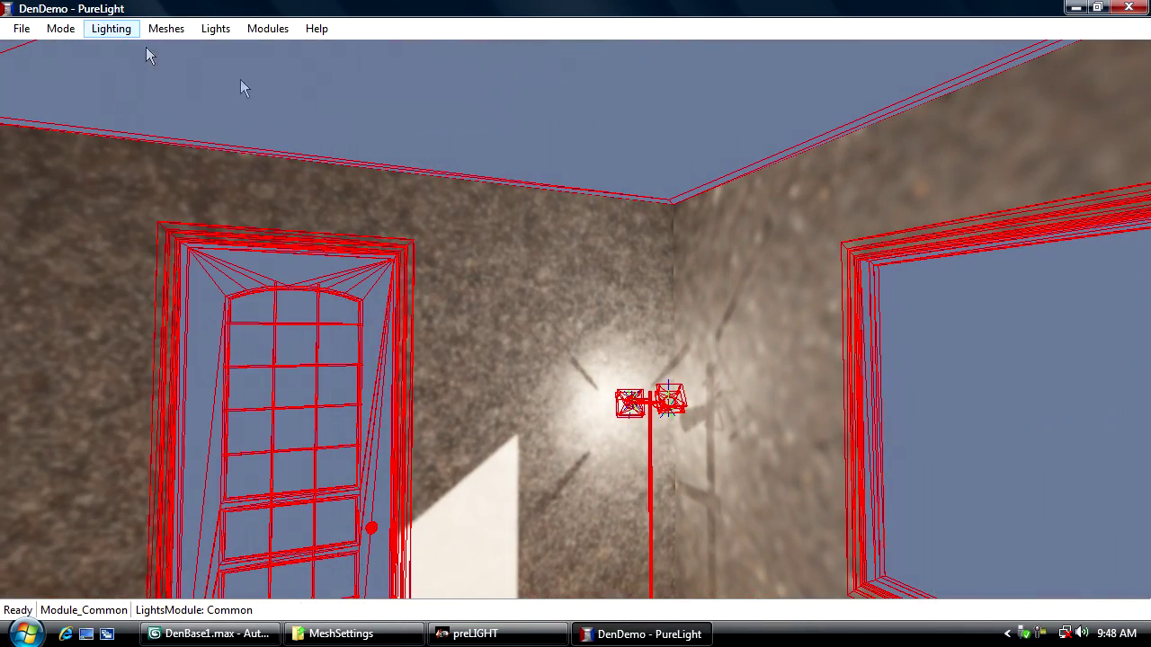
# Enable baking on all objects through the lighting masking options.
pyautogui.click(112, 29)
pyautogui.moveTo(222, 235)
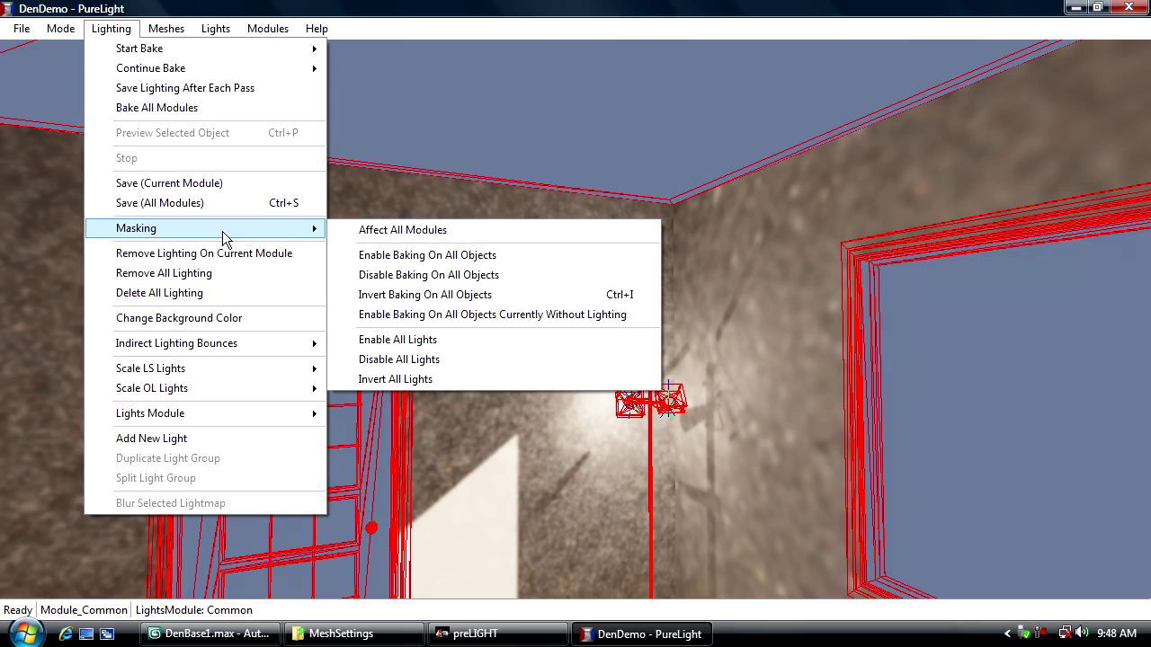
pyautogui.click(393, 258)
# Inspect the lighting on the ceiling, walls and couch area, selecting the ceiling and wall meshes.
pyautogui.click(599, 376)
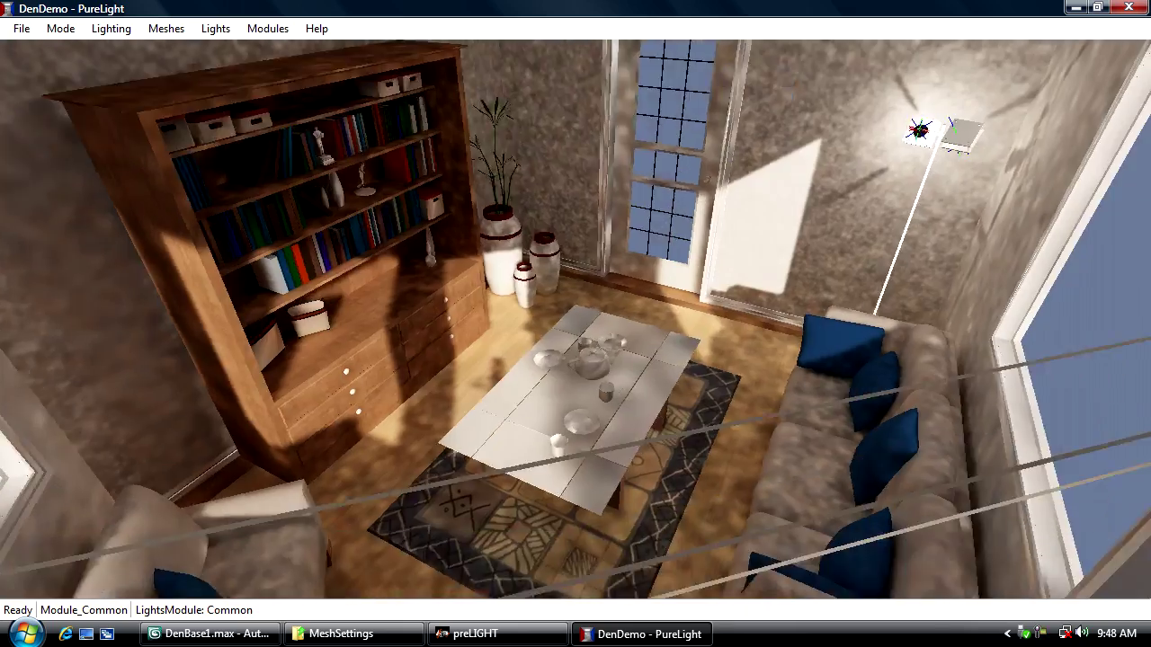
pyautogui.moveTo(599, 376); pyautogui.dragTo(712, 297, button='right')
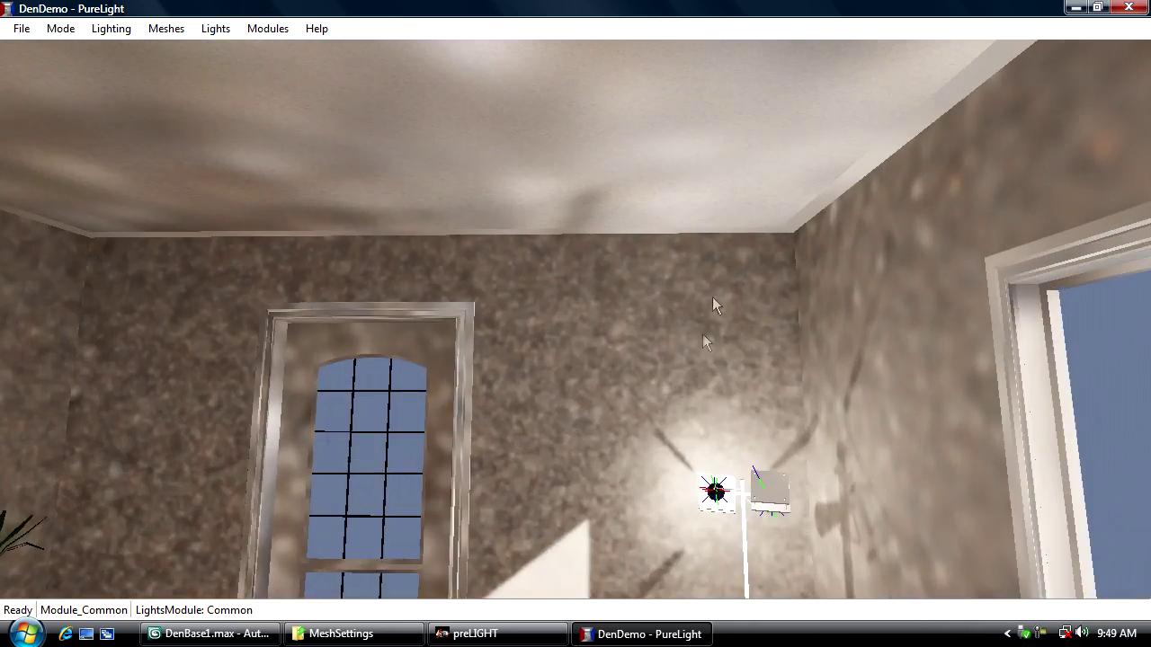
pyautogui.click(618, 203)
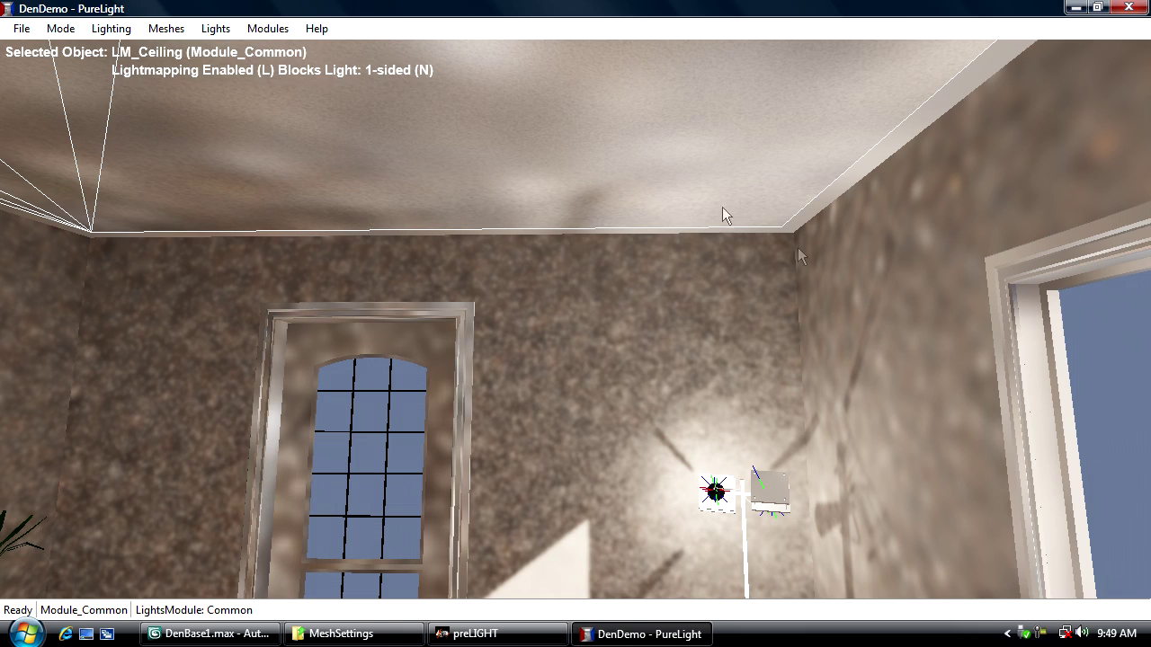
pyautogui.moveTo(577, 307); pyautogui.dragTo(571, 196, button='right')
pyautogui.click(617, 204)
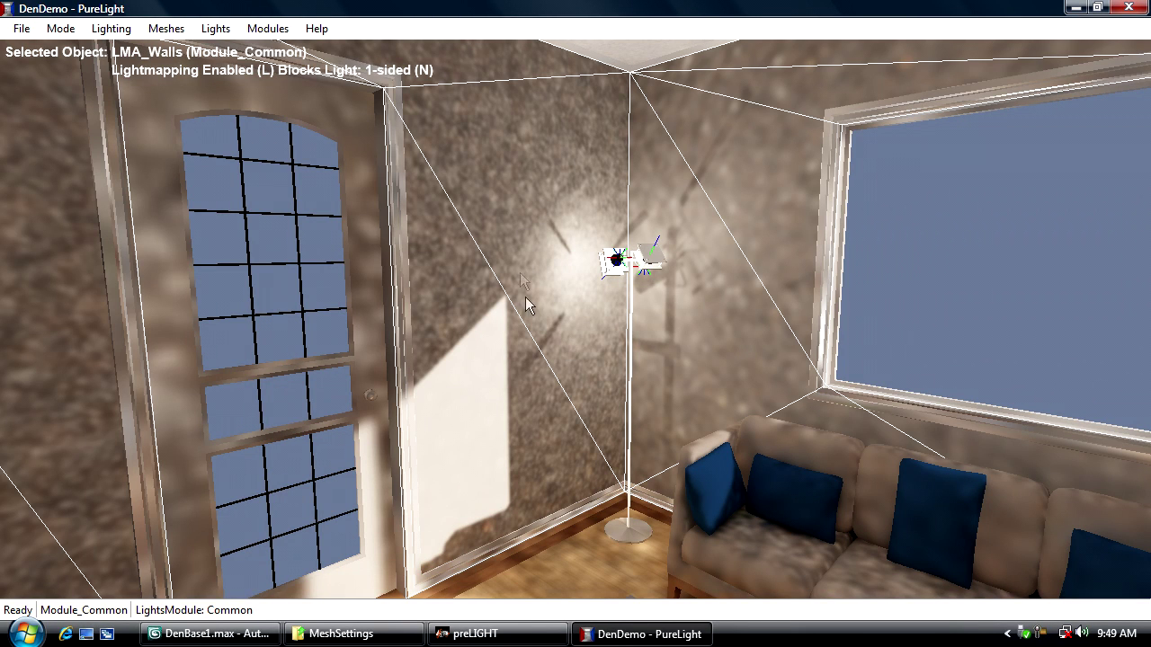
pyautogui.moveTo(671, 324); pyautogui.dragTo(525, 278, button='right')
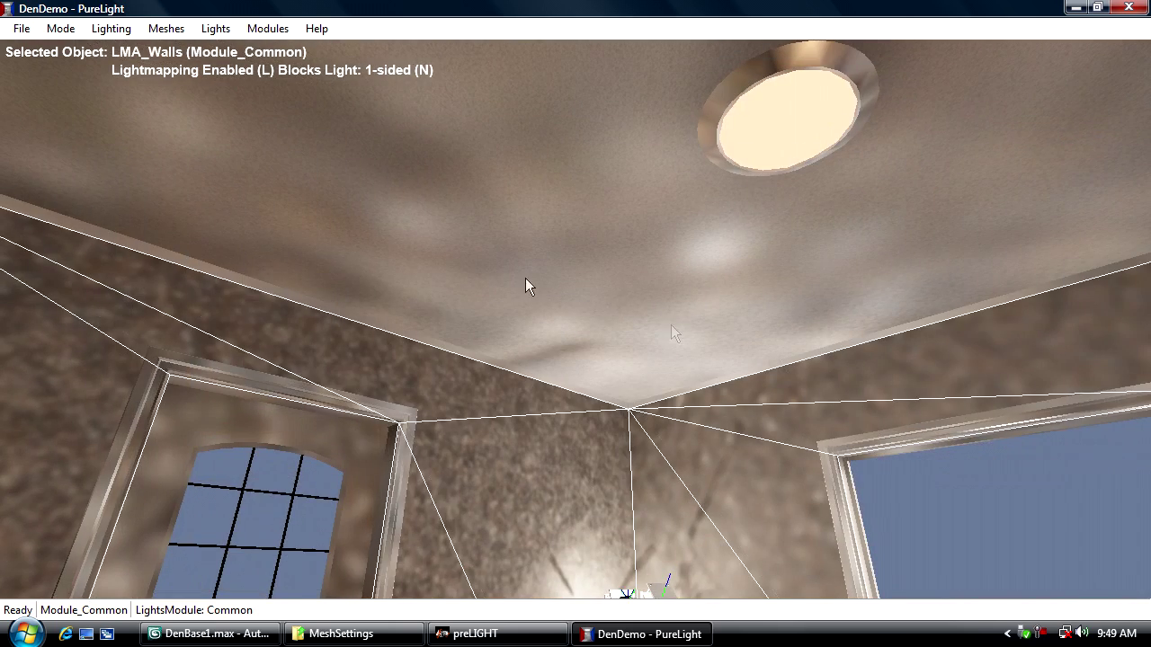
pyautogui.moveTo(768, 351); pyautogui.dragTo(606, 286, button='right')
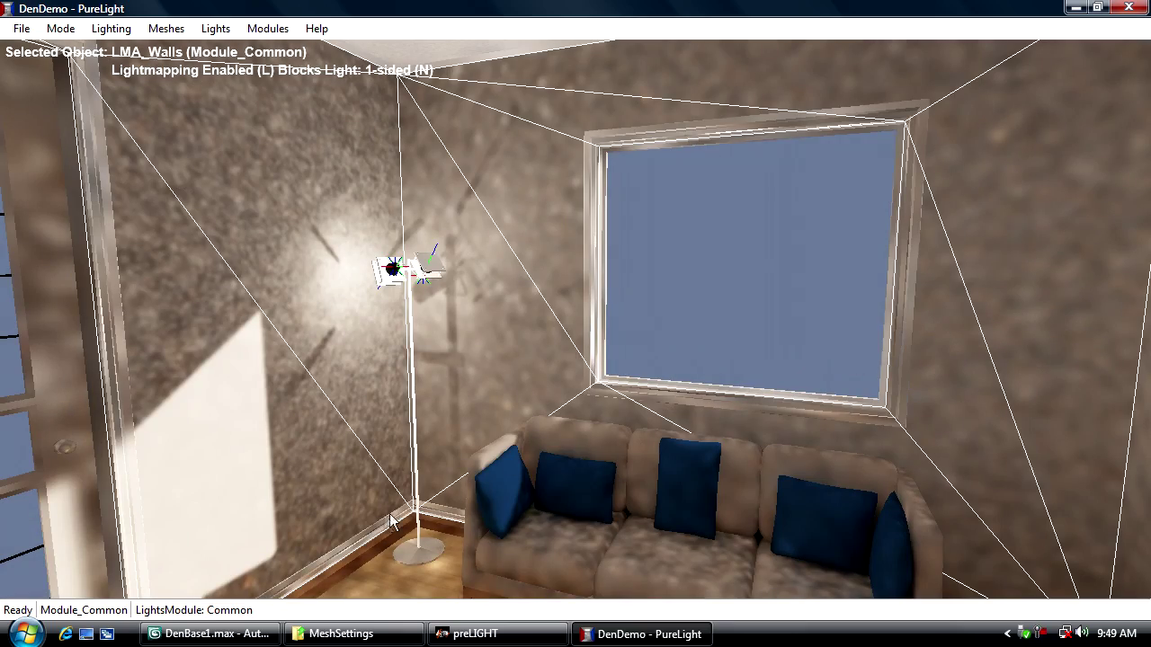
pyautogui.moveTo(446, 494); pyautogui.dragTo(386, 458, button='right')
pyautogui.moveTo(522, 477); pyautogui.dragTo(477, 486, button='right')
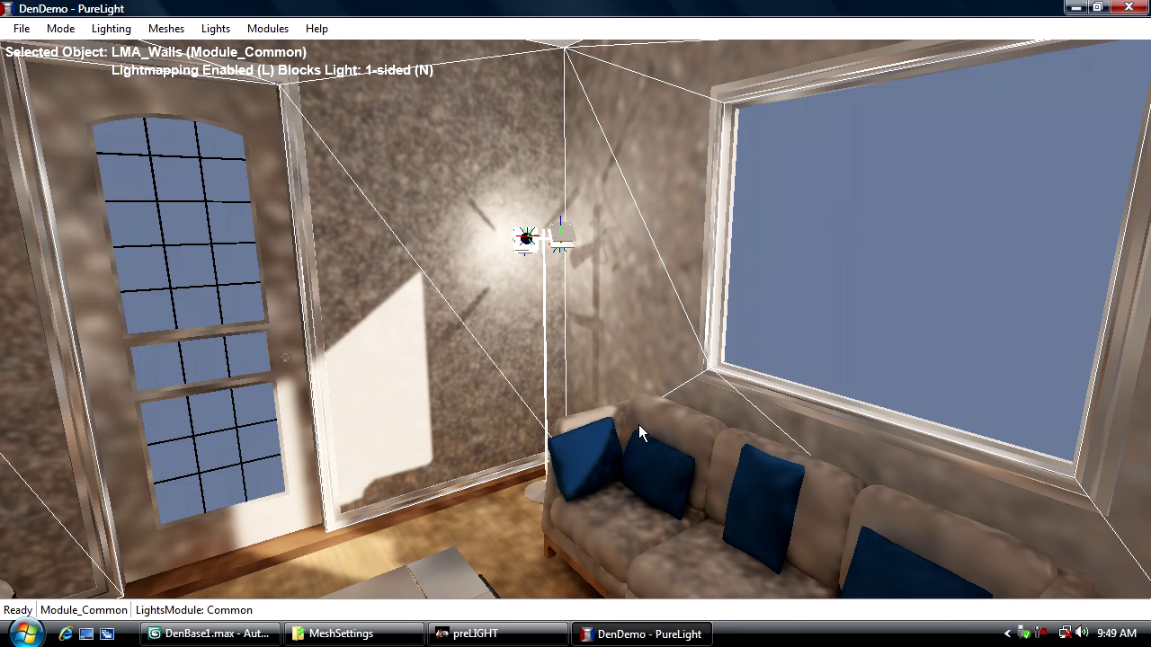
pyautogui.moveTo(608, 429); pyautogui.dragTo(895, 396, button='right')
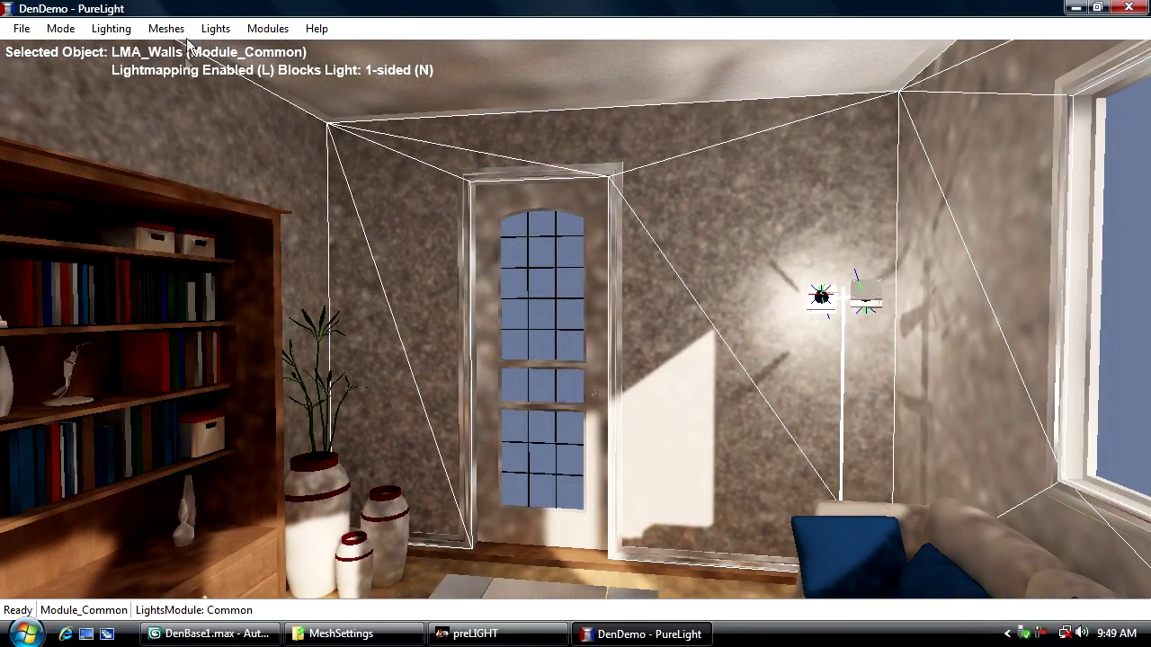
# Turn on saving the lighting after each pass and save the current module's lighting.
pyautogui.click(112, 29)
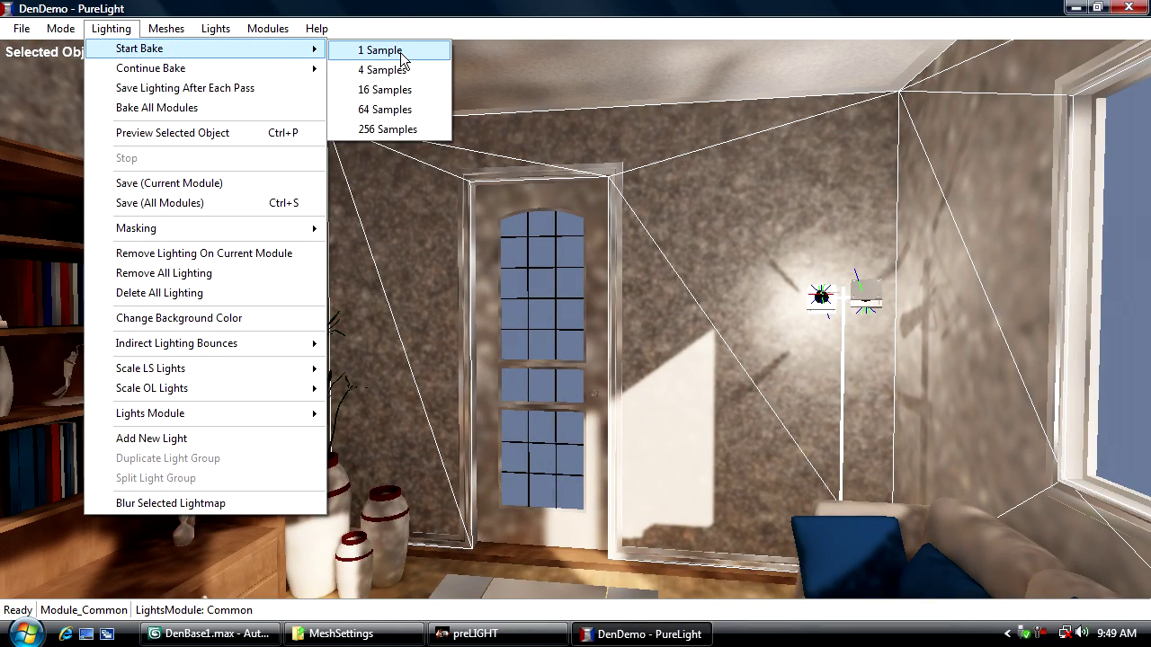
pyautogui.click(236, 89)
pyautogui.click(111, 28)
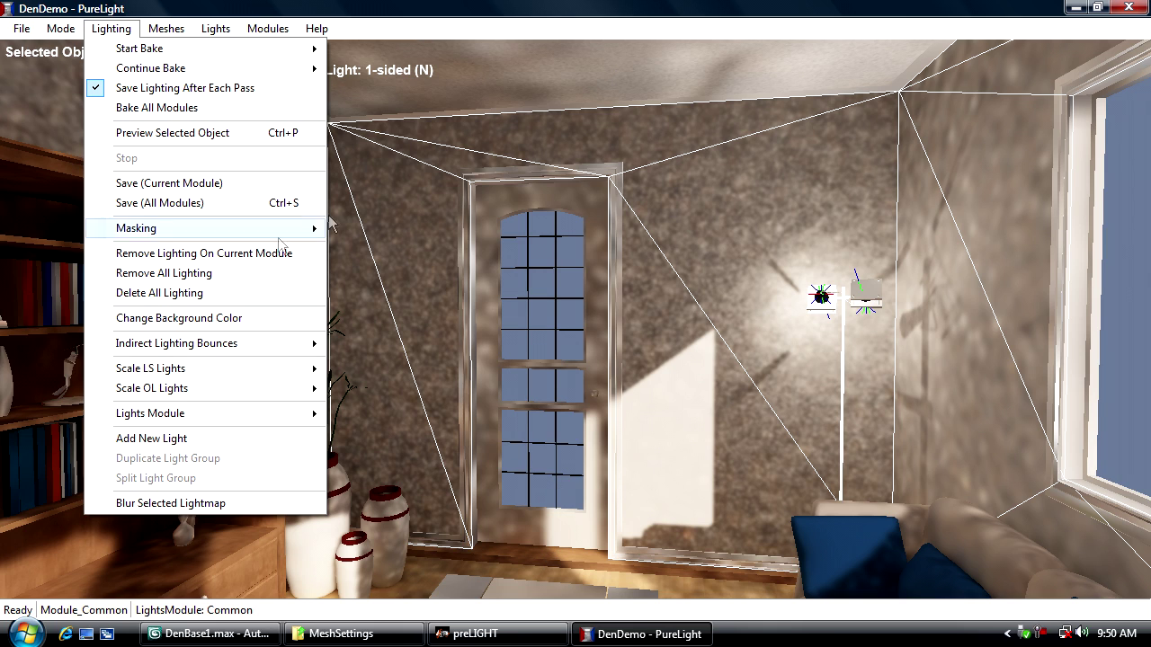
pyautogui.click(236, 184)
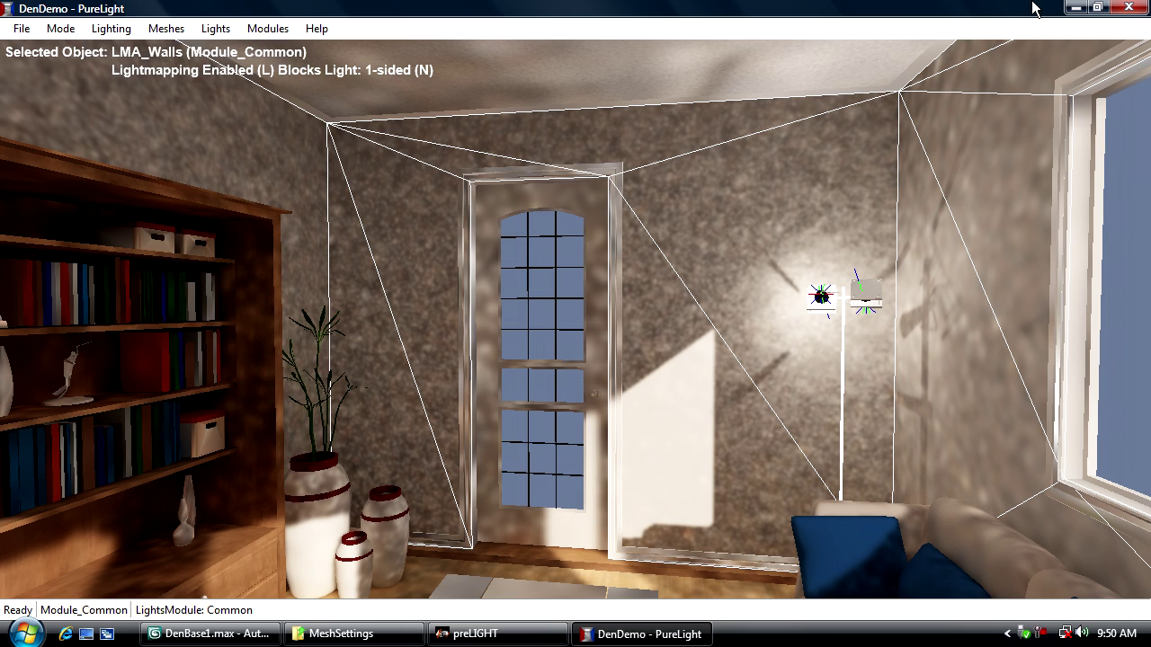
# Close the DenDemo scene in PureLight, switch to preLIGHT and relaunch the scene from there.
pyautogui.click(1128, 7)
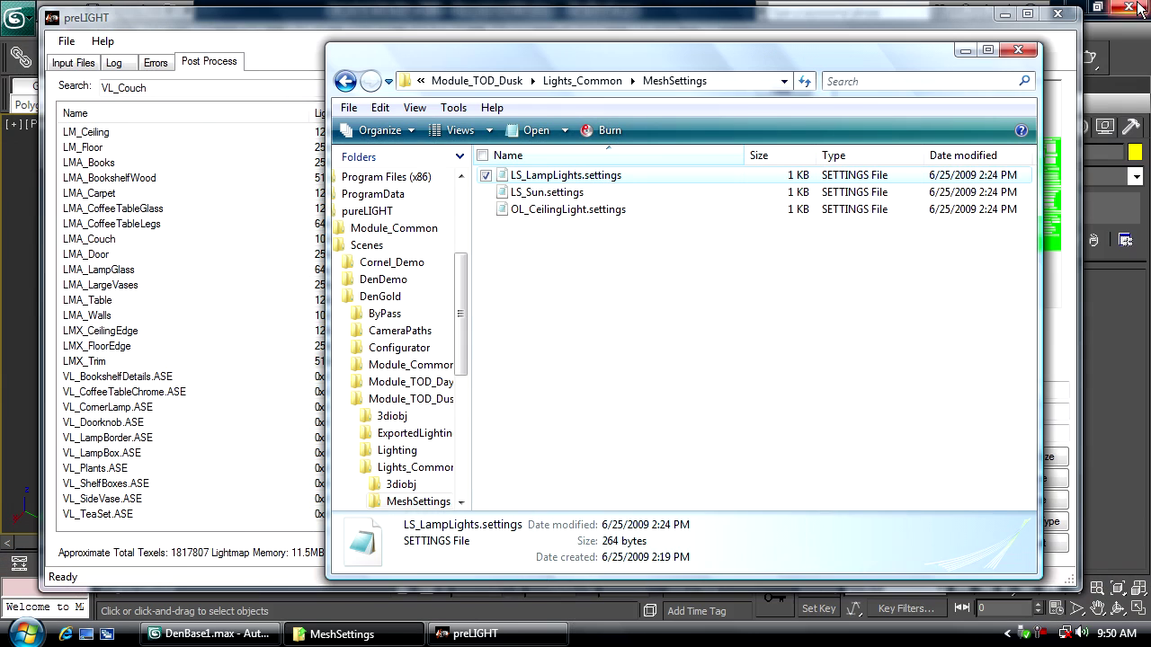
pyautogui.click(506, 634)
pyautogui.click(66, 42)
pyautogui.click(152, 258)
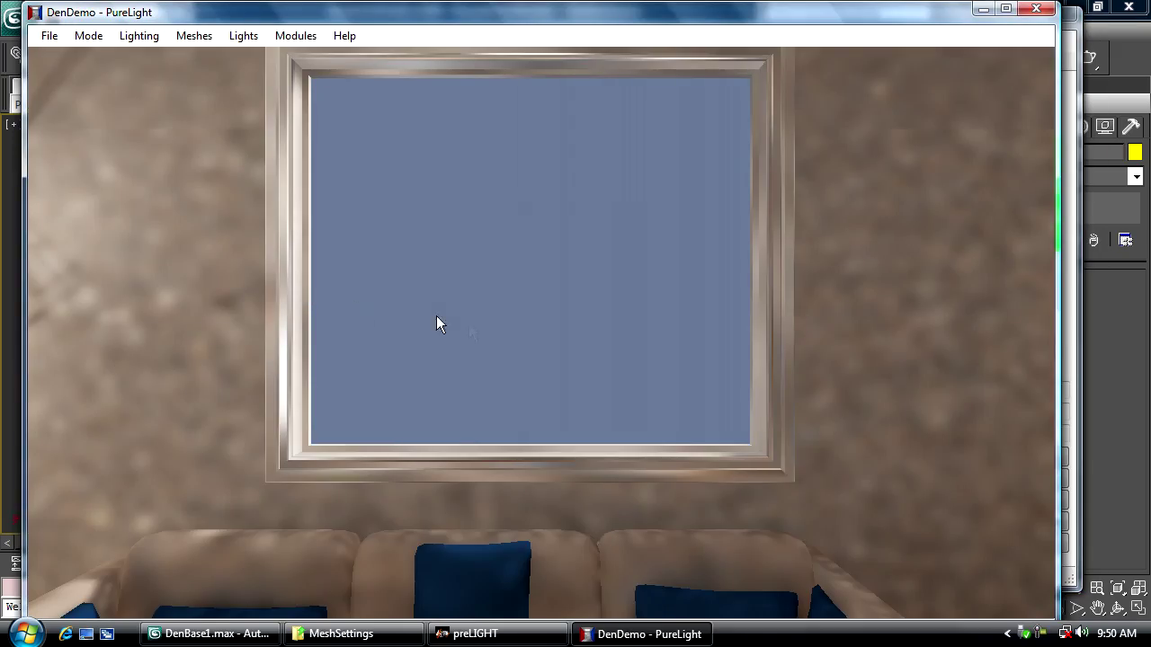
# Turn on saving the lighting after each pass and start a new bake of the room with 16 samples.
pyautogui.moveTo(436, 316); pyautogui.dragTo(260, 315)
pyautogui.press('s')
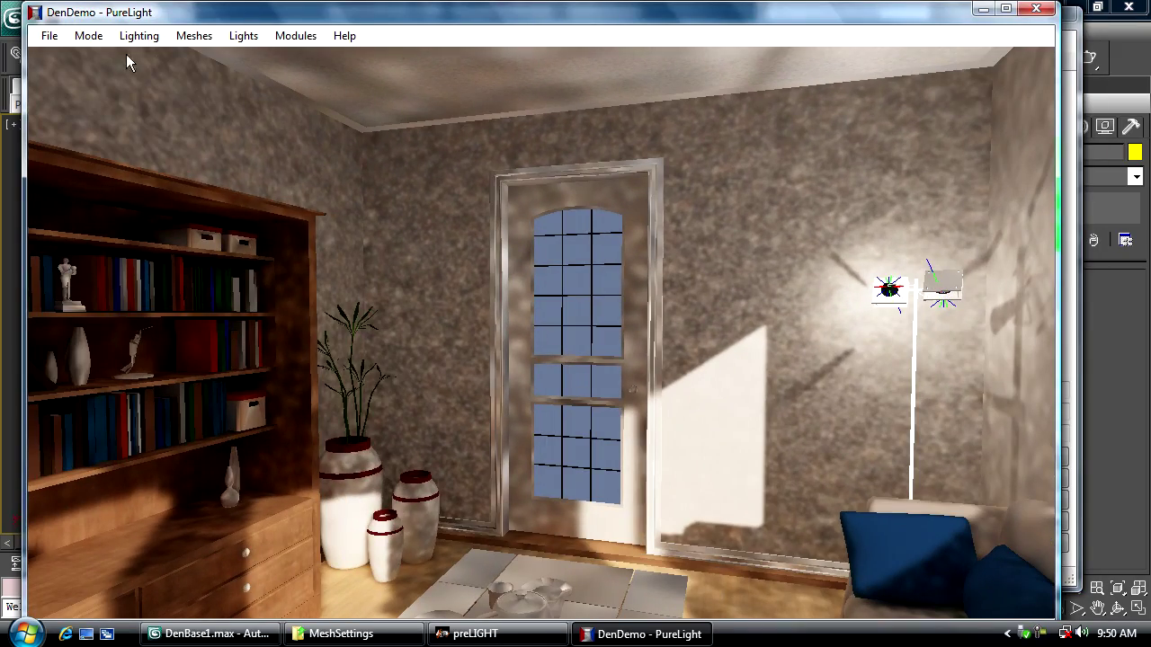
pyautogui.click(144, 36)
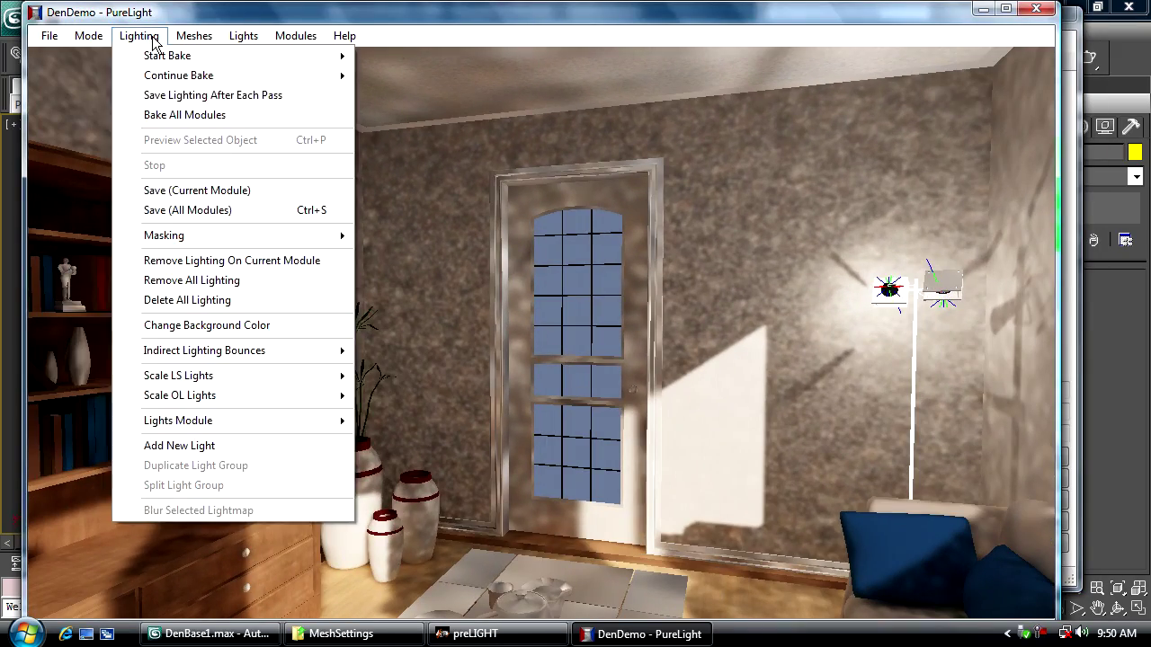
pyautogui.click(153, 37)
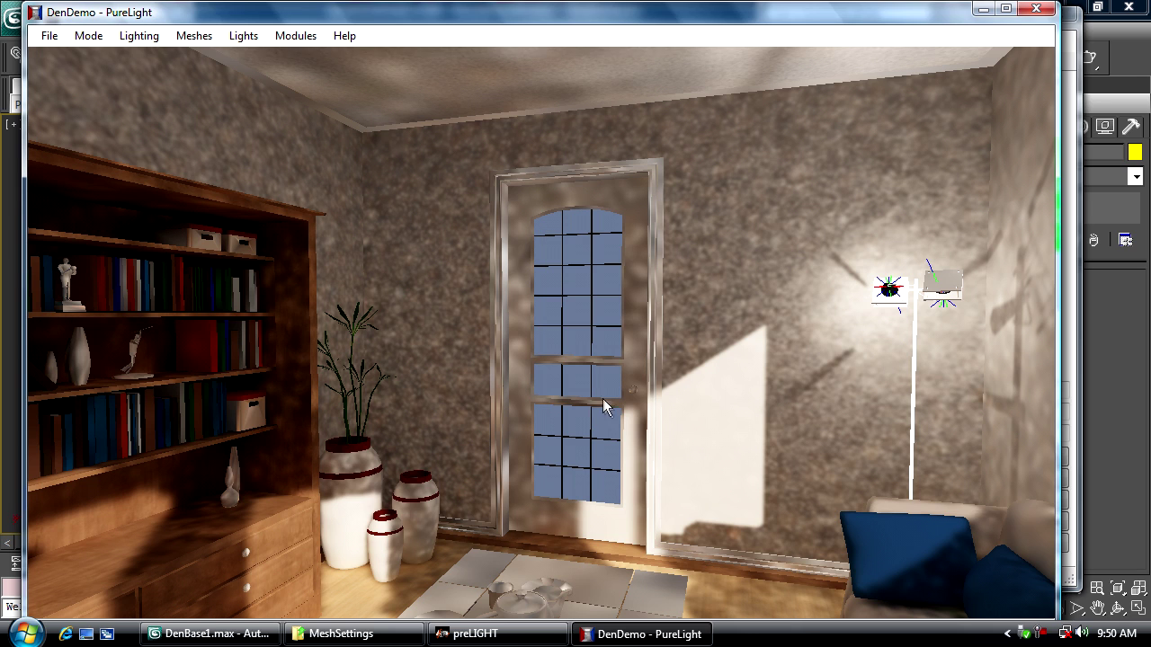
pyautogui.moveTo(602, 399); pyautogui.dragTo(601, 399, button='right')
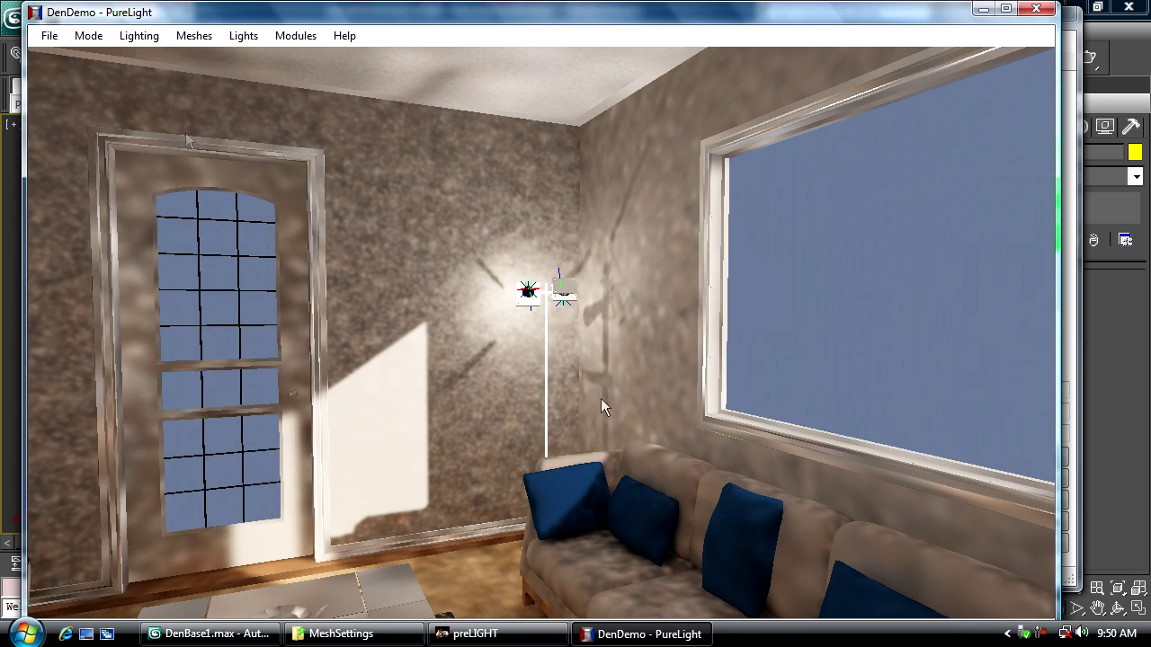
pyautogui.click(135, 38)
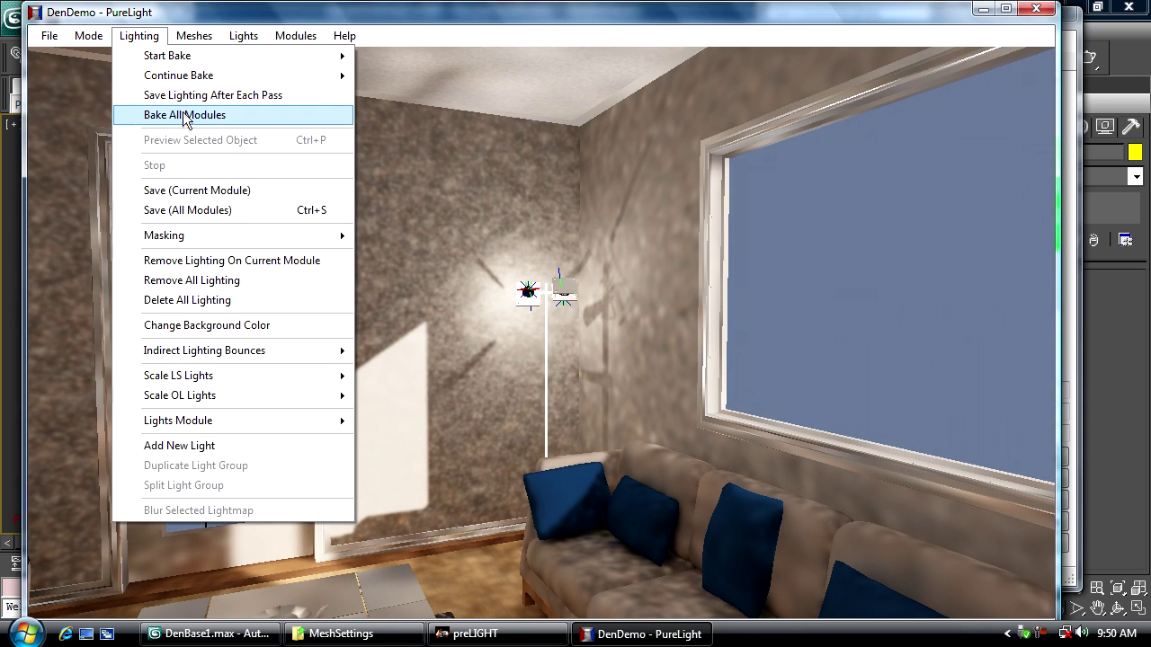
pyautogui.click(167, 96)
pyautogui.click(141, 36)
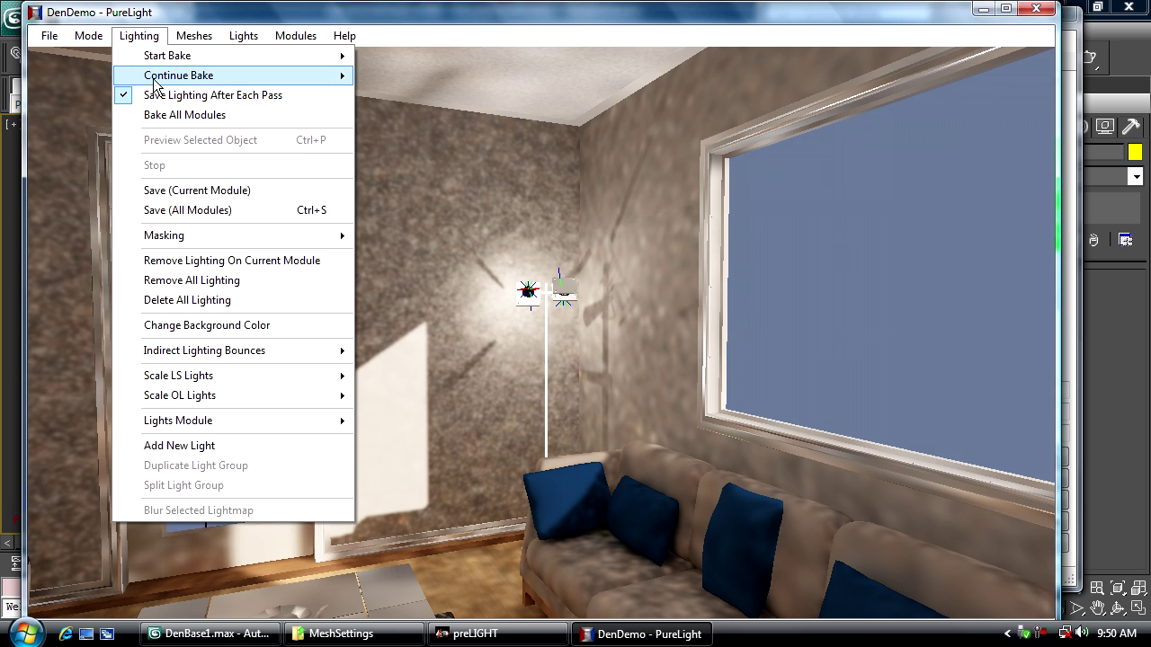
pyautogui.moveTo(148, 59)
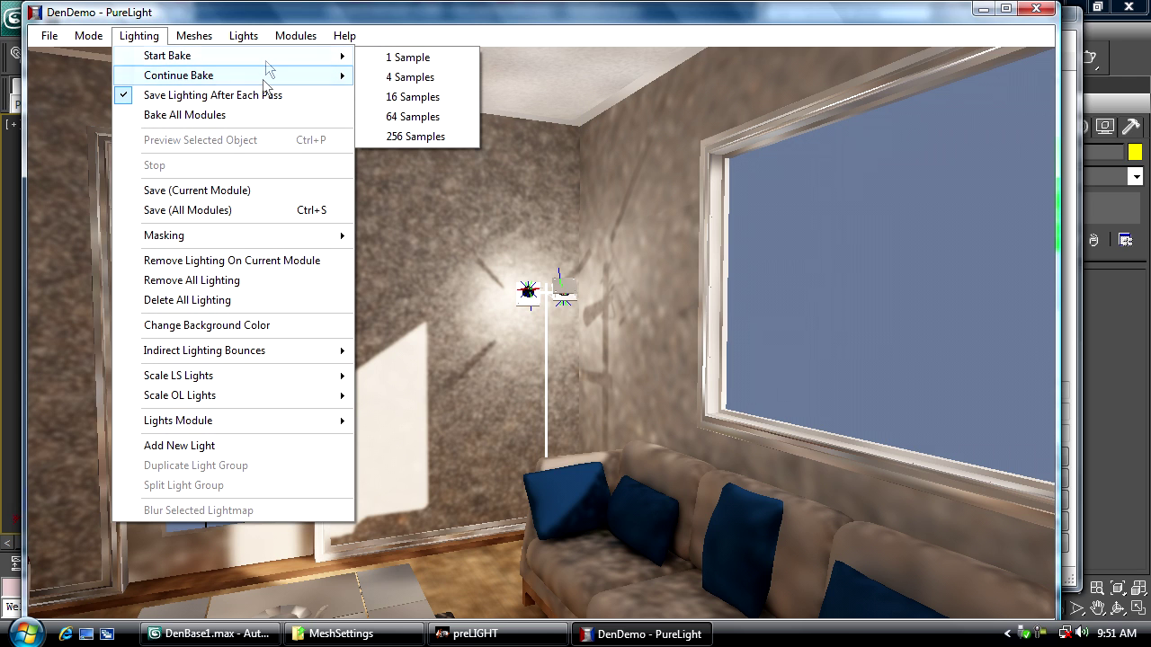
pyautogui.click(437, 96)
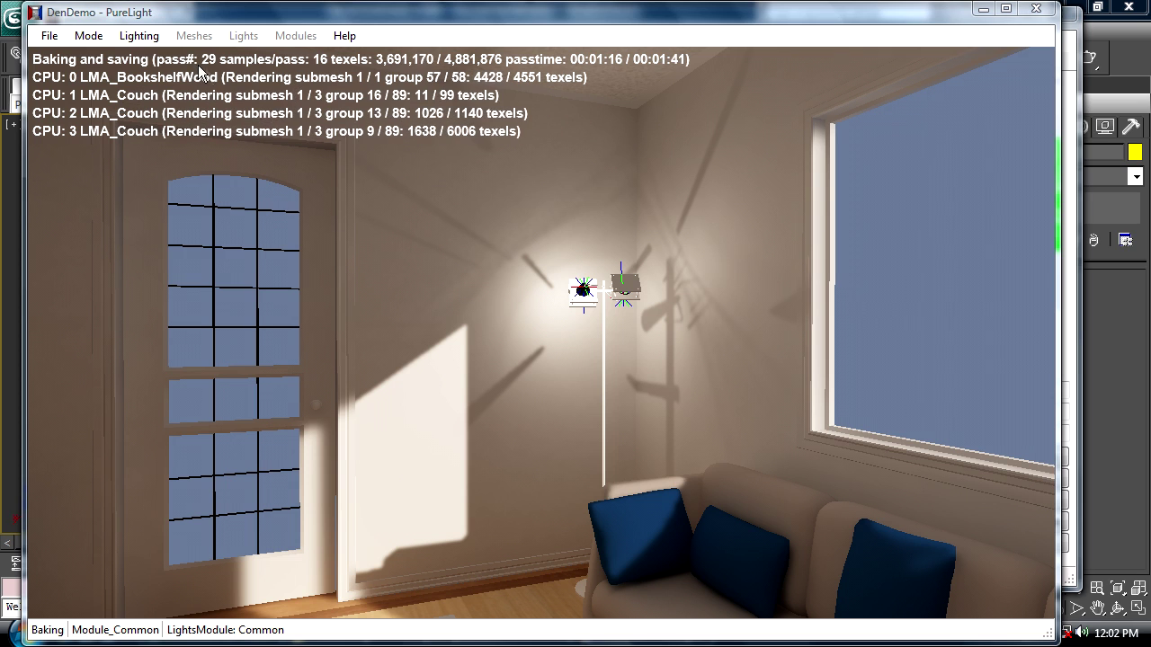
# Examine the refined lighting and shadows around the floor lamp, walls and couch while the bake runs.
pyautogui.moveTo(491, 269)
pyautogui.mouseDown()
pyautogui.moveTo(404, 238)
pyautogui.moveTo(404, 216)
pyautogui.moveTo(364, 200)
pyautogui.moveTo(530, 193)
pyautogui.moveTo(607, 337)
pyautogui.moveTo(683, 284)
pyautogui.moveTo(652, 211)
pyautogui.moveTo(611, 166)
pyautogui.moveTo(440, 189)
pyautogui.moveTo(491, 269)
pyautogui.mouseUp()
pyautogui.press('s')
pyautogui.press('w')
pyautogui.press('s')
pyautogui.press('w')
pyautogui.press('s')
pyautogui.press('w')
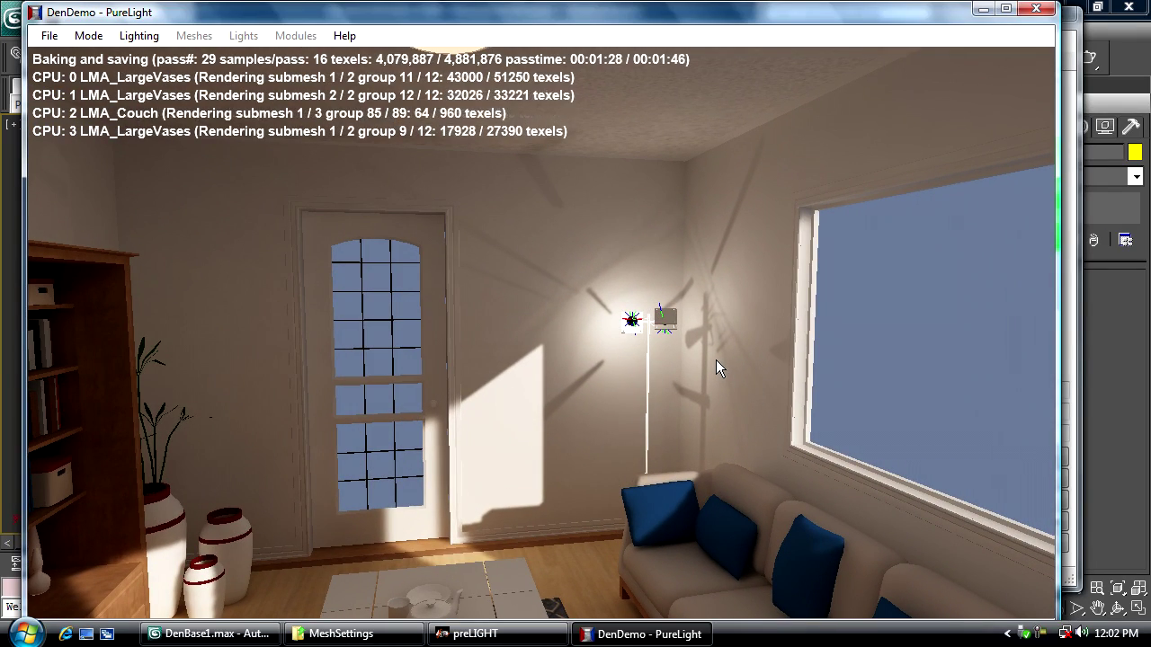
pyautogui.moveTo(715, 359); pyautogui.dragTo(719, 422)
pyautogui.press('w')
pyautogui.moveTo(728, 297); pyautogui.dragTo(713, 359)
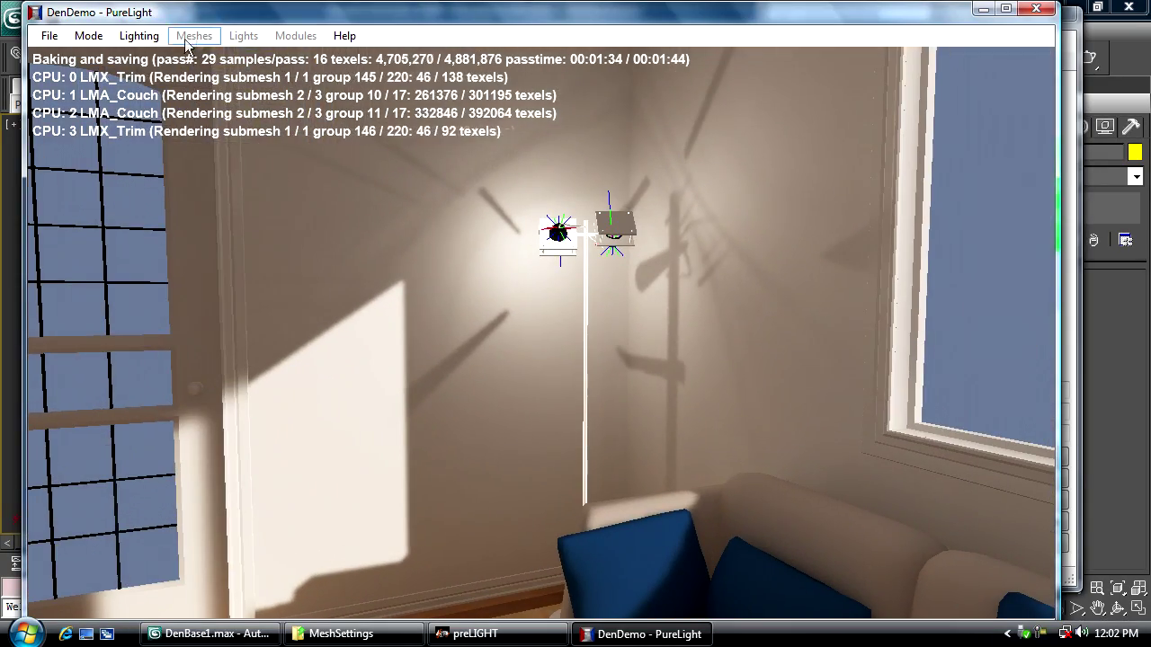
# Stop the running bake and save the lighting of all modules.
pyautogui.click(139, 36)
pyautogui.click(171, 165)
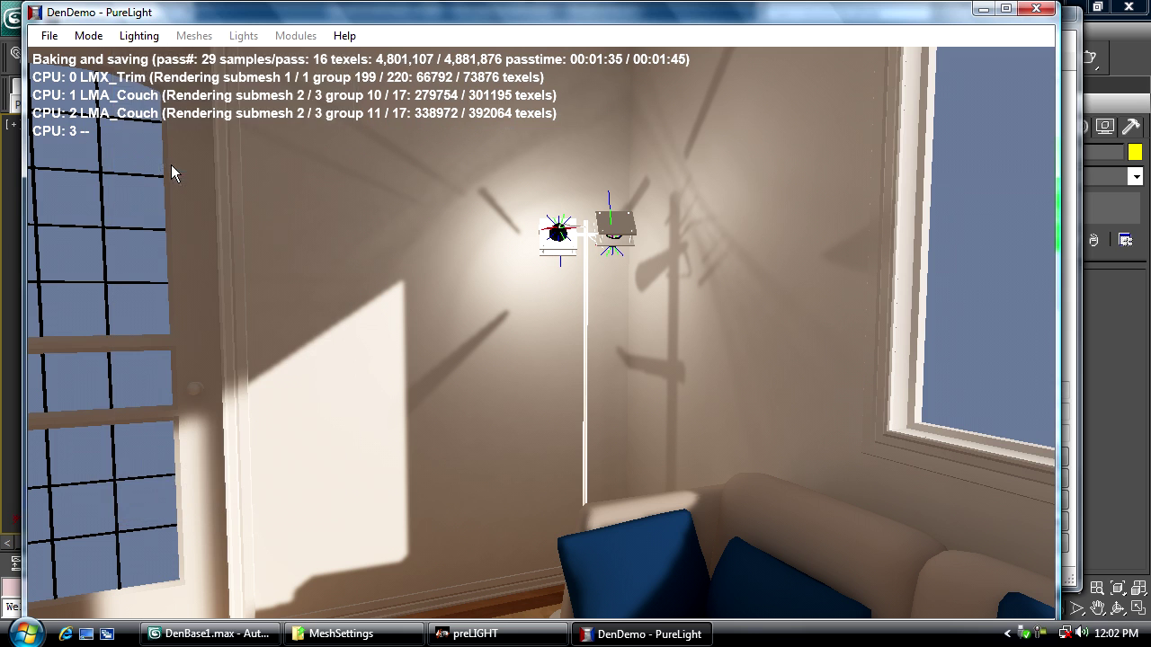
pyautogui.click(140, 36)
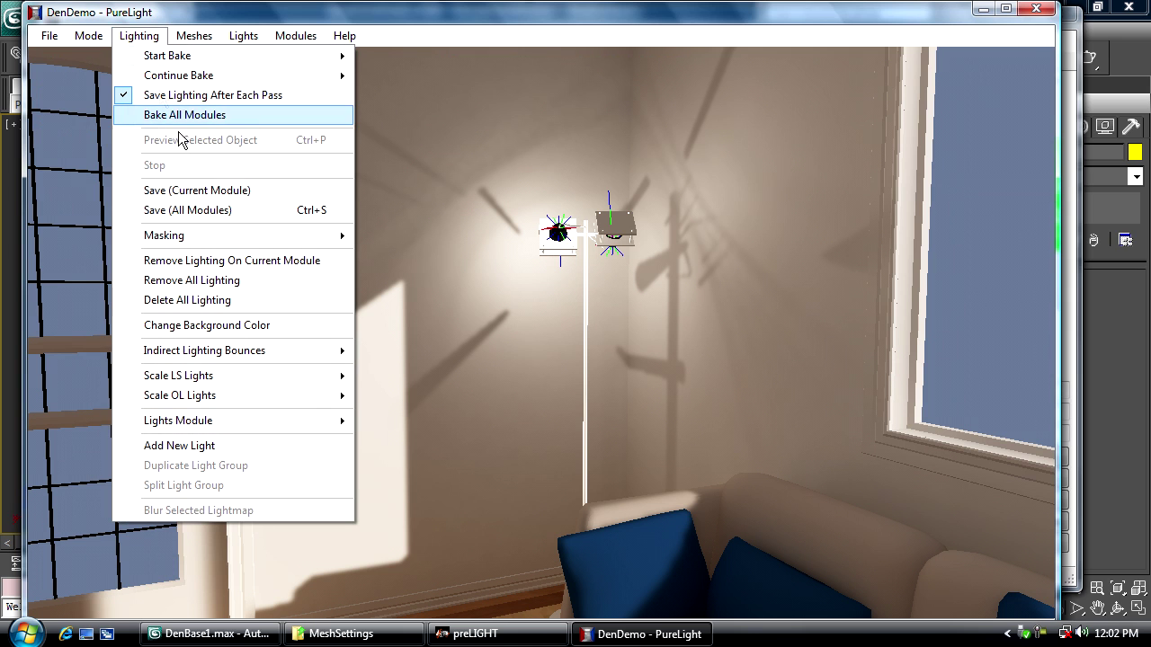
pyautogui.click(206, 219)
# Inspect the baked lighting up close at the floor lamp and its wall shadows, and from farther back across the room.
pyautogui.moveTo(534, 262); pyautogui.dragTo(621, 329)
pyautogui.press('w')
pyautogui.press('s')
pyautogui.press('w')
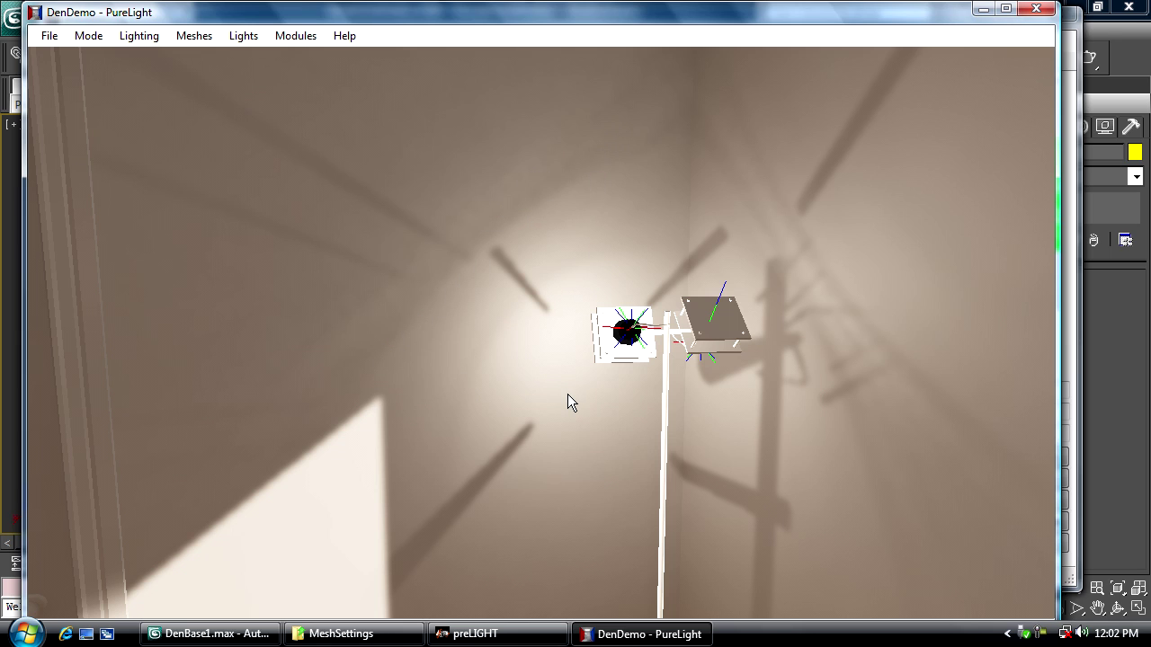
pyautogui.moveTo(561, 396); pyautogui.dragTo(638, 459)
pyautogui.press('s')
pyautogui.press('s')
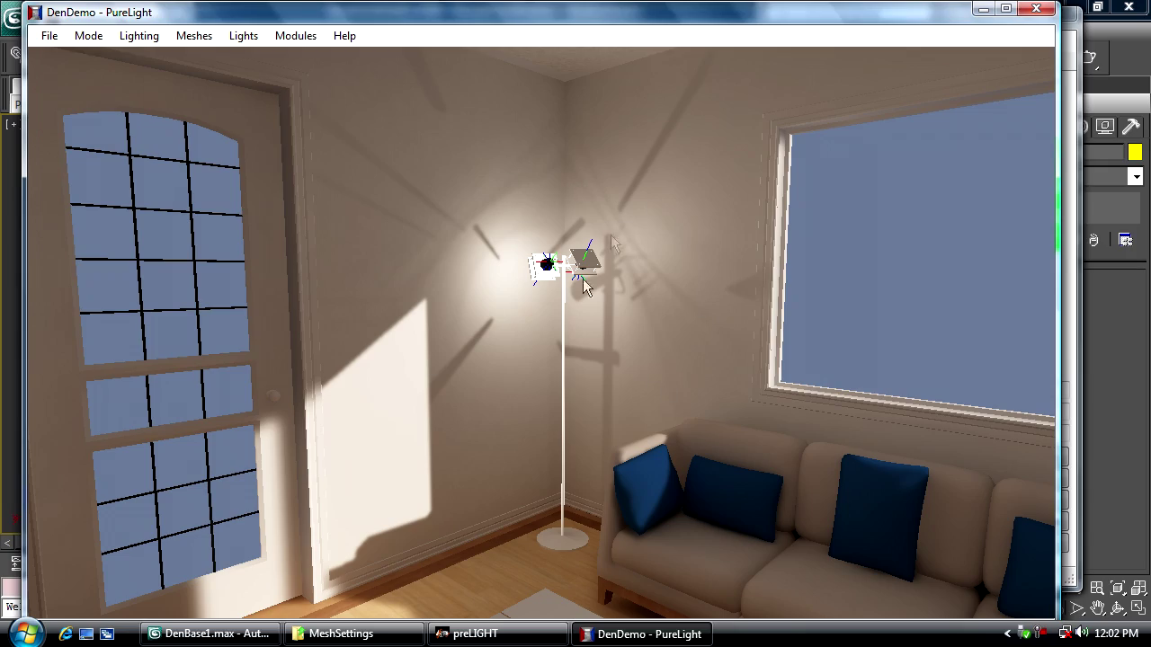
pyautogui.moveTo(583, 279); pyautogui.dragTo(604, 340)
pyautogui.press('s')
pyautogui.press('s')
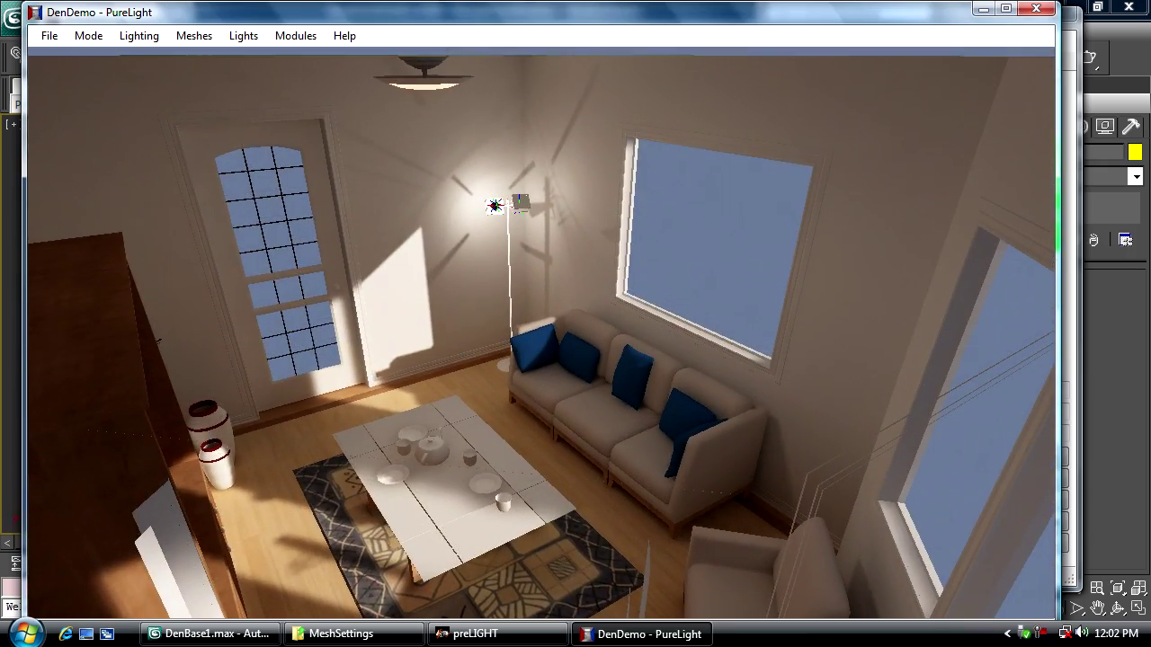
pyautogui.press('w')
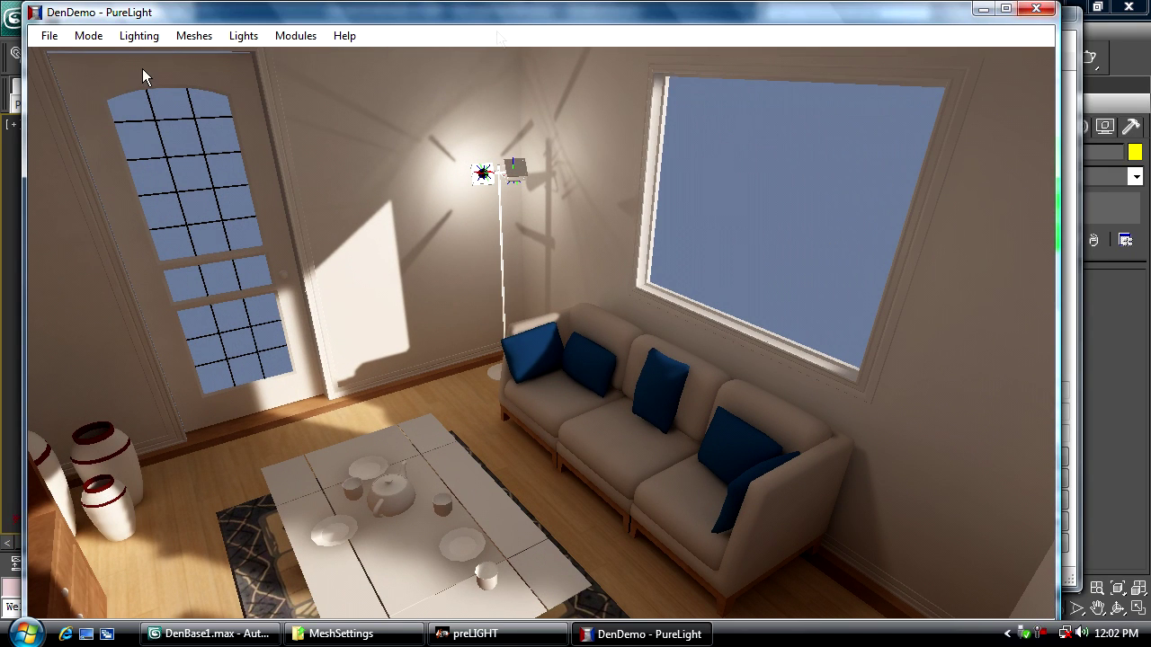
# Open DenGold.scene from the DenGold scene folder and maximize the PureLight window.
pyautogui.click(54, 40)
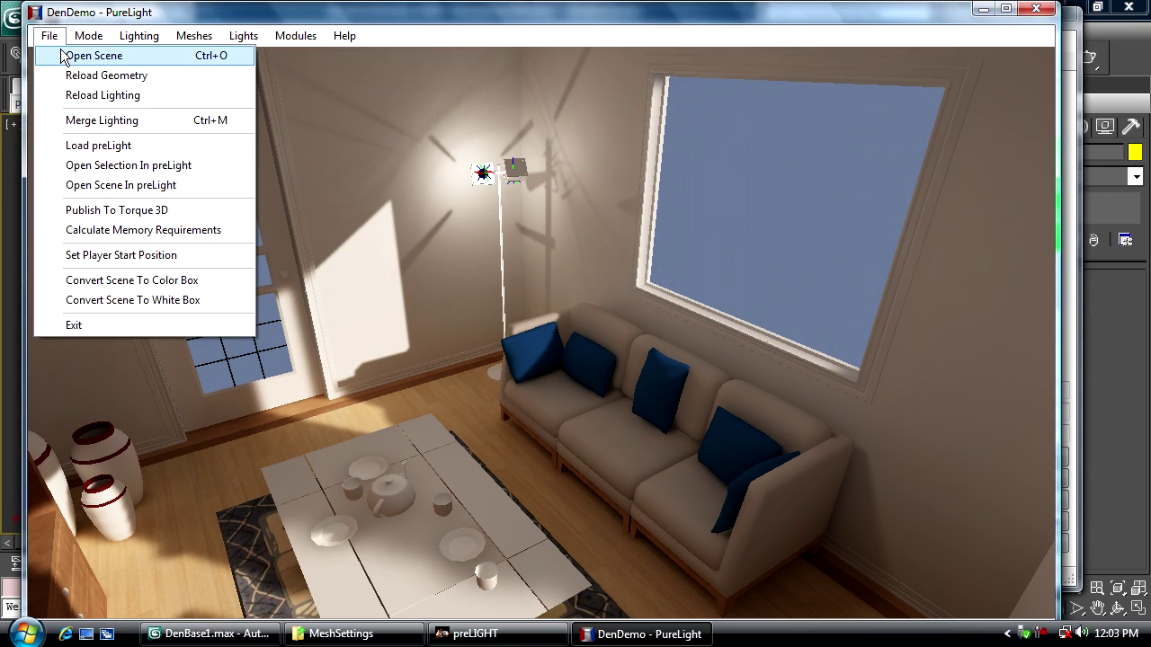
pyautogui.click(86, 57)
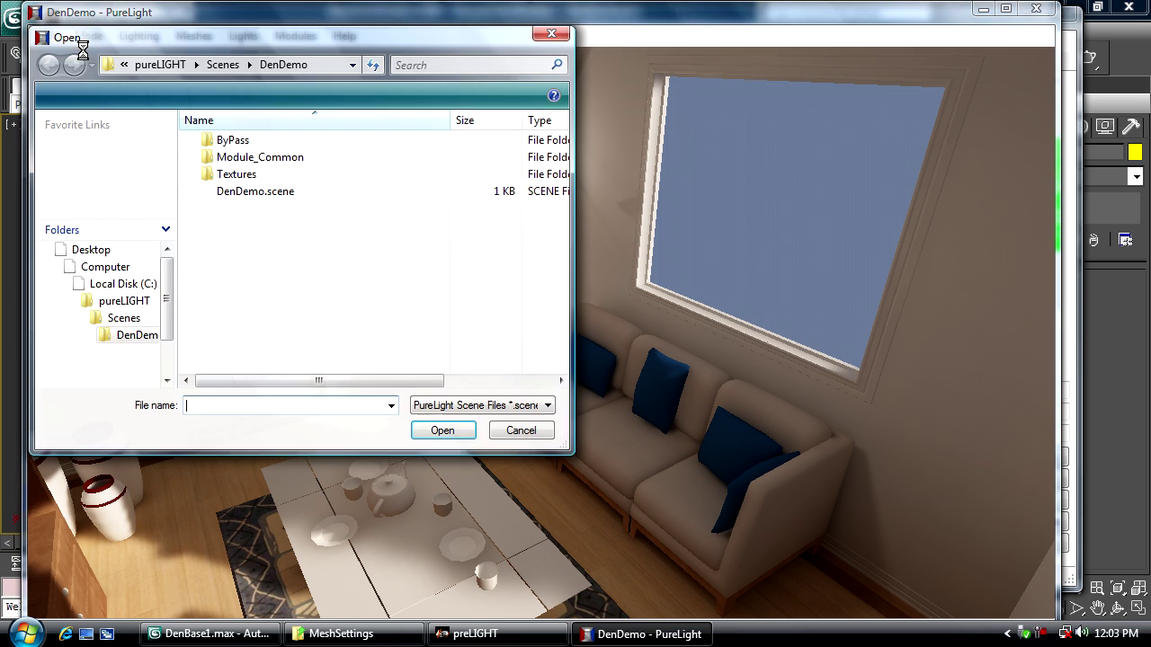
pyautogui.click(144, 65)
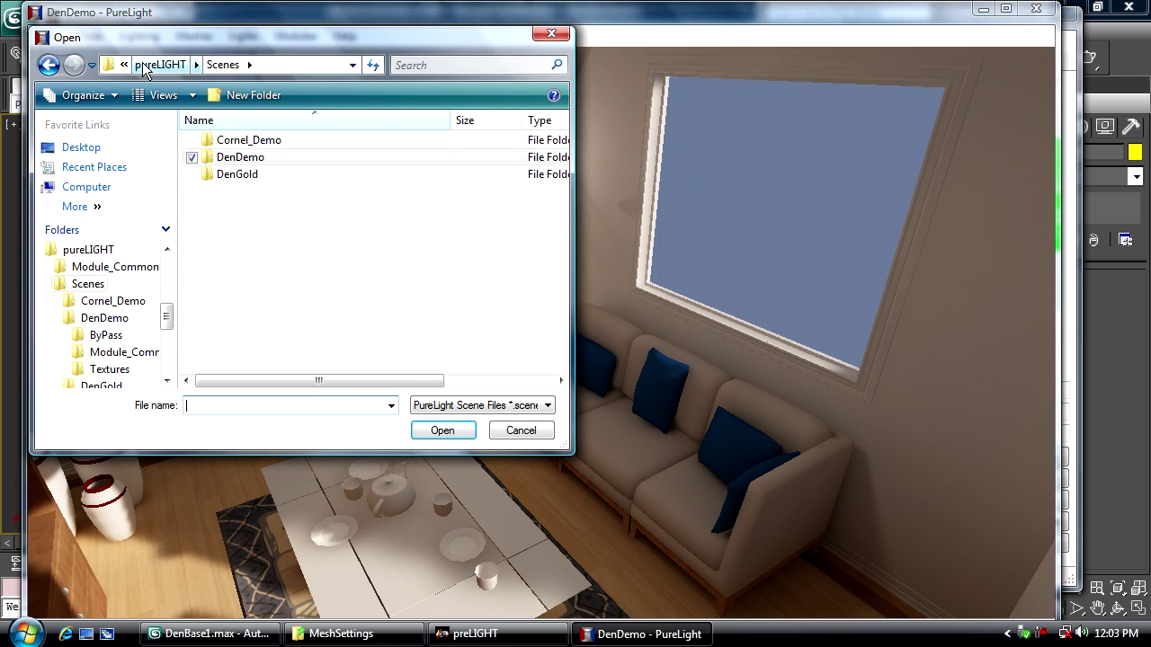
pyautogui.doubleClick(232, 175)
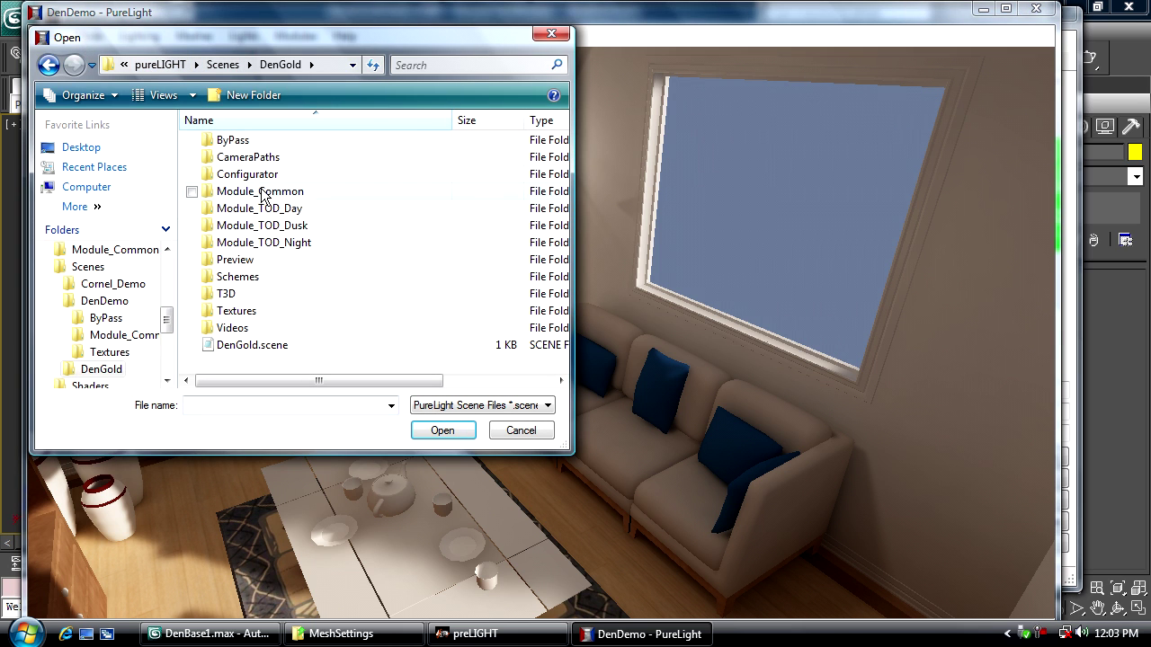
pyautogui.doubleClick(269, 347)
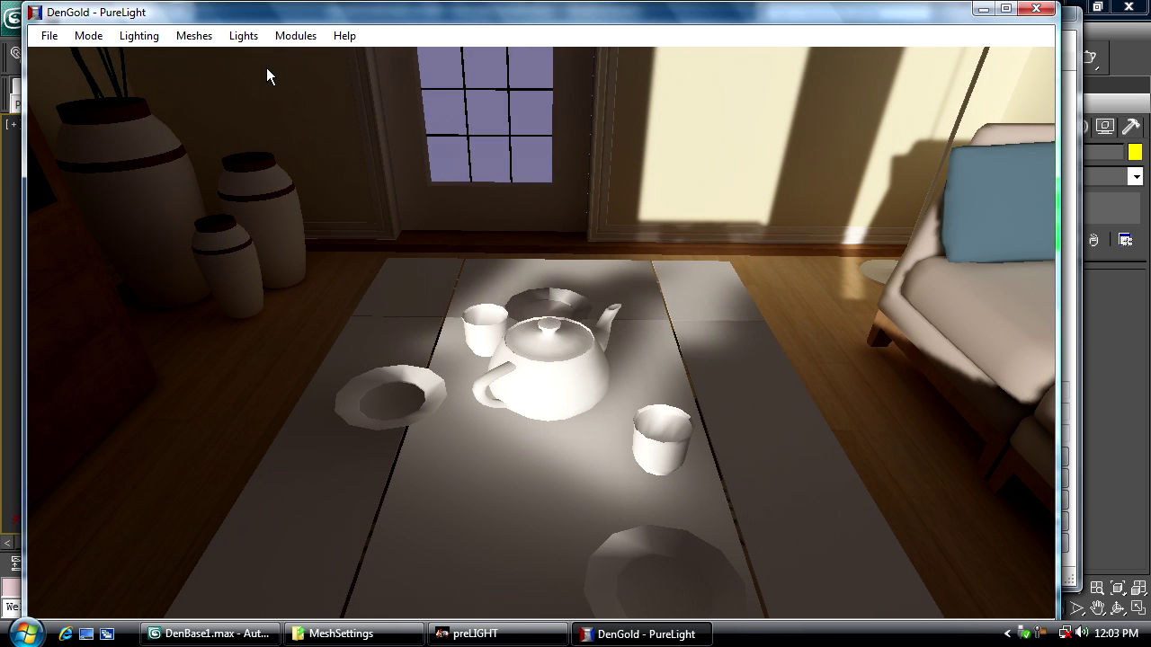
pyautogui.doubleClick(301, 15)
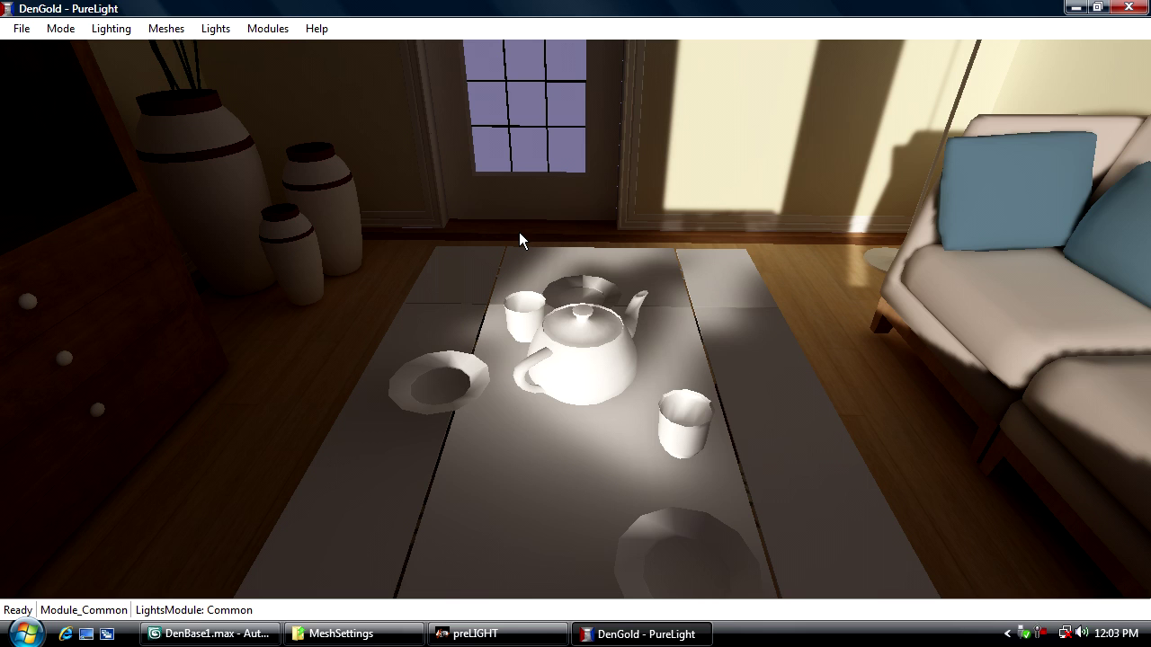
# Switch the time-of-day module to TOD_Dusk to view the room's dusk lighting.
pyautogui.click(269, 29)
pyautogui.moveTo(279, 72)
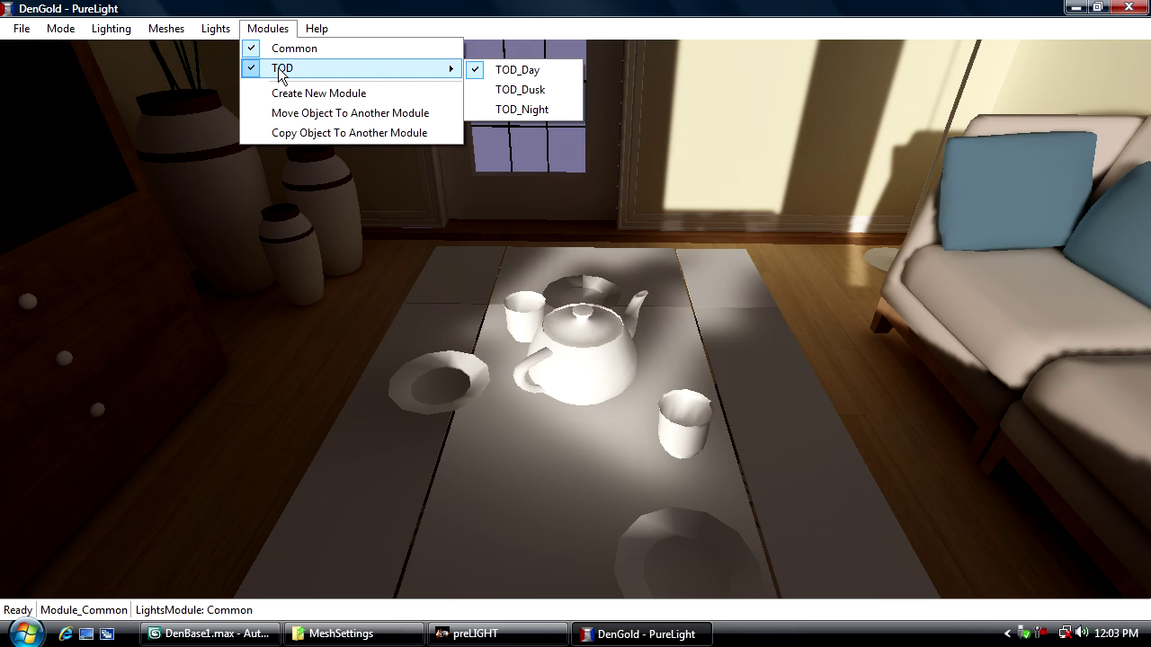
pyautogui.click(521, 90)
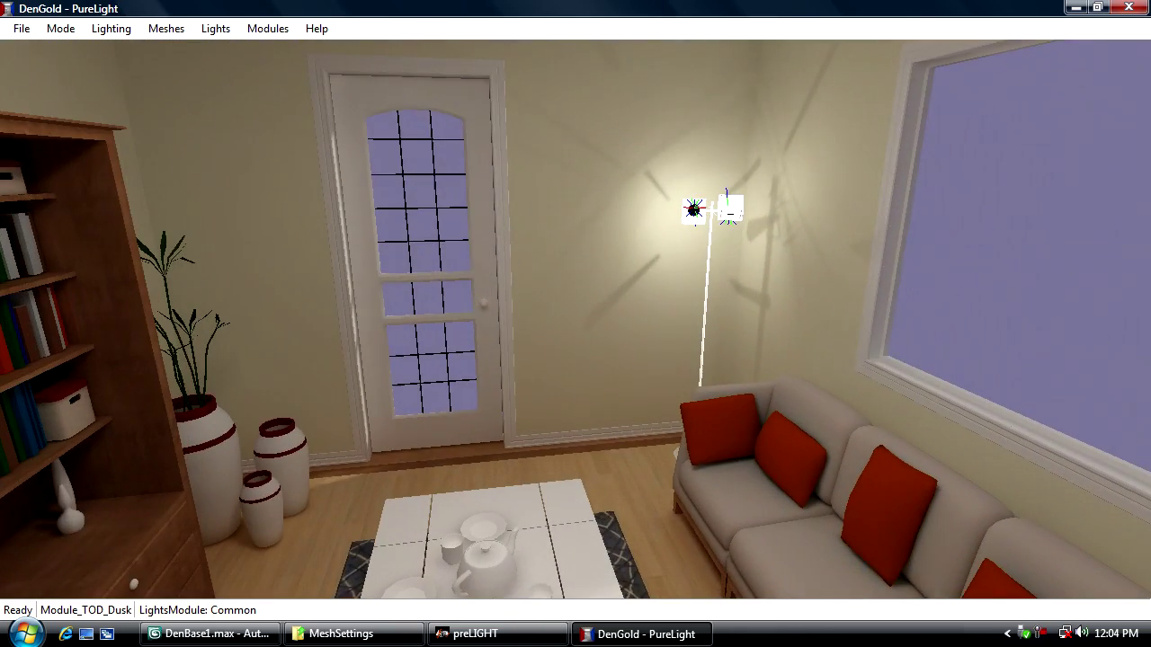
# Switch the time-of-day module to TOD_Night.
pyautogui.click(267, 28)
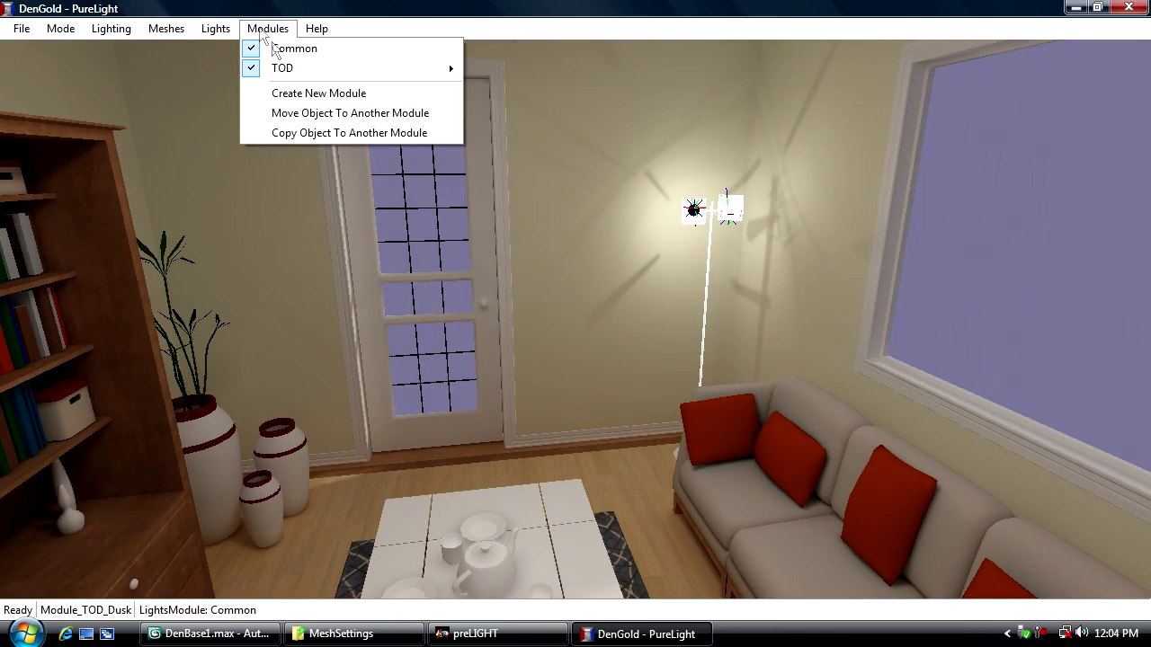
pyautogui.moveTo(334, 74)
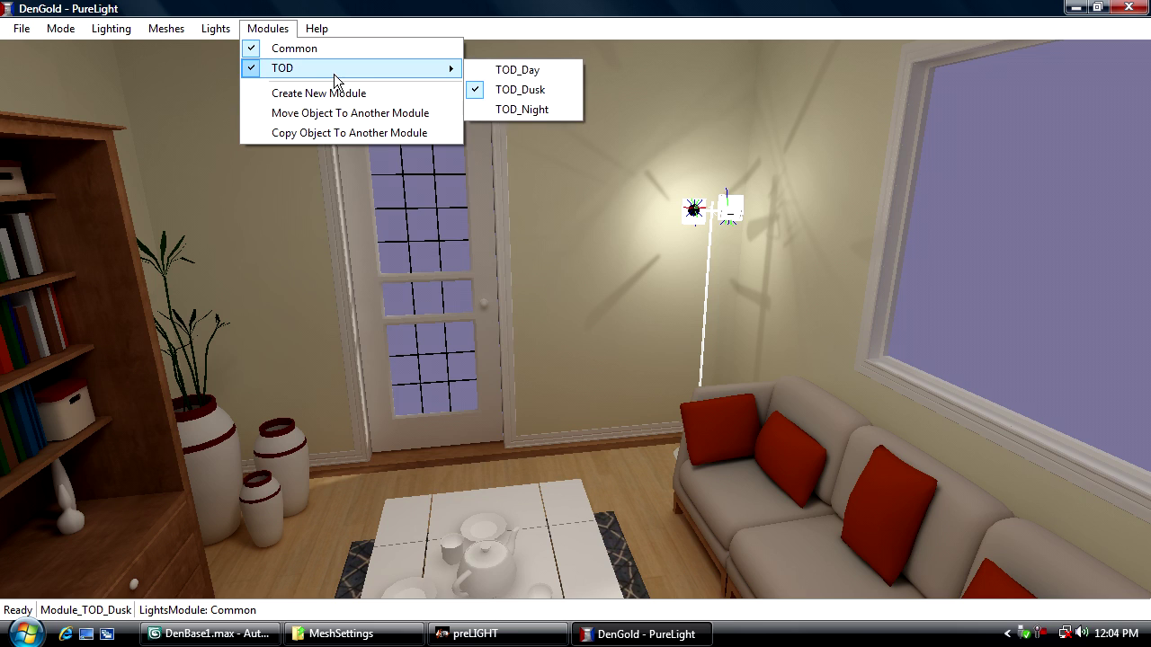
pyautogui.click(531, 109)
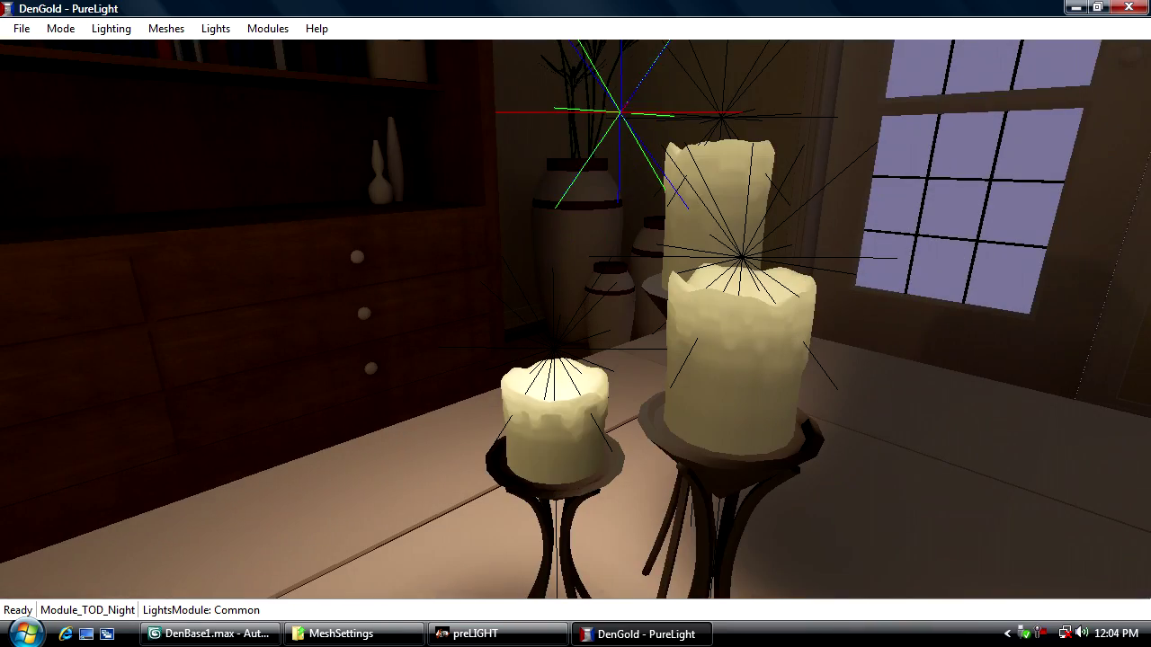
# Check the Sub-Surface Scattering setting in the candle mesh's properties and close them without changes.
pyautogui.moveTo(597, 366); pyautogui.dragTo(670, 289, button='right')
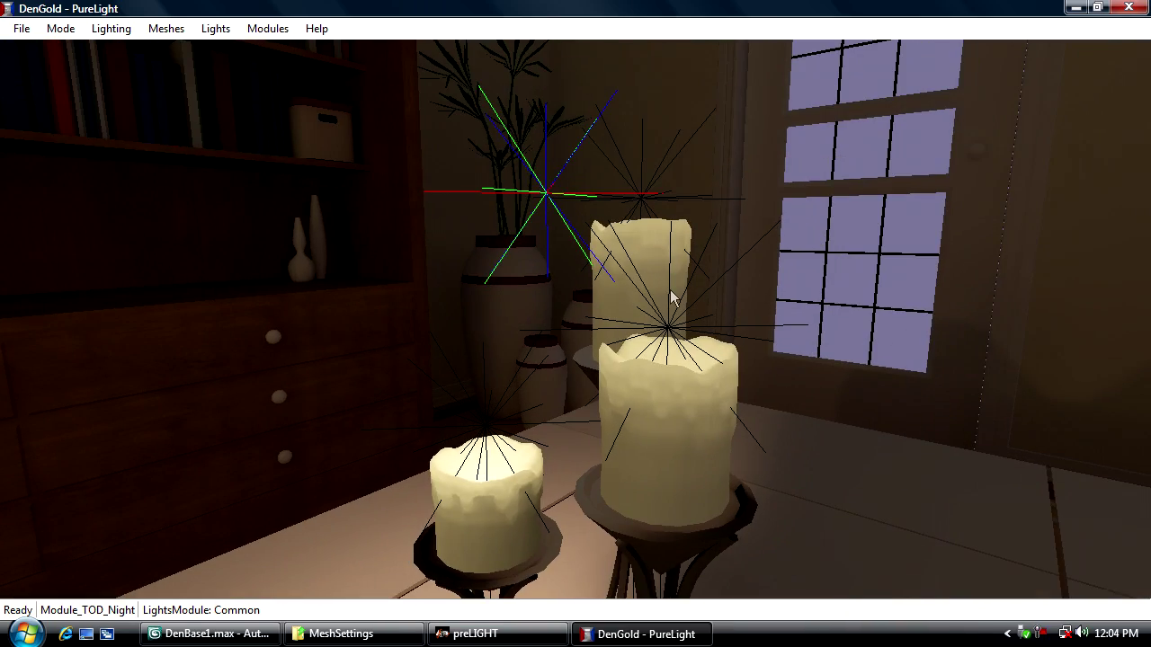
pyautogui.doubleClick(677, 410)
pyautogui.click(292, 435)
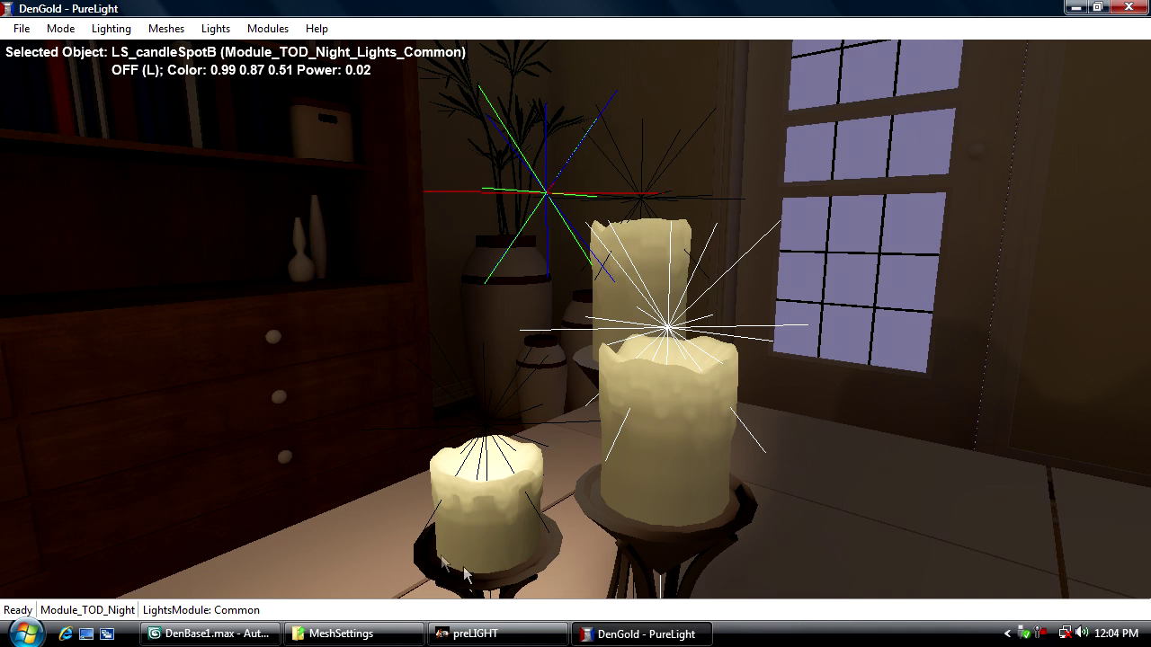
pyautogui.doubleClick(449, 562)
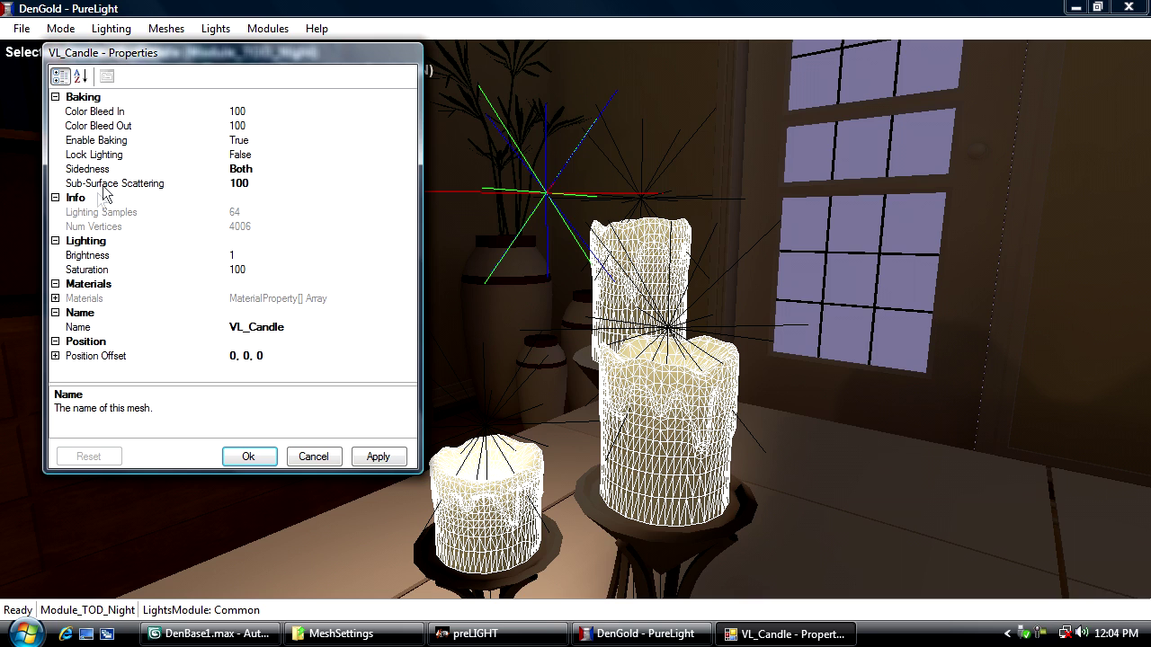
pyautogui.click(281, 183)
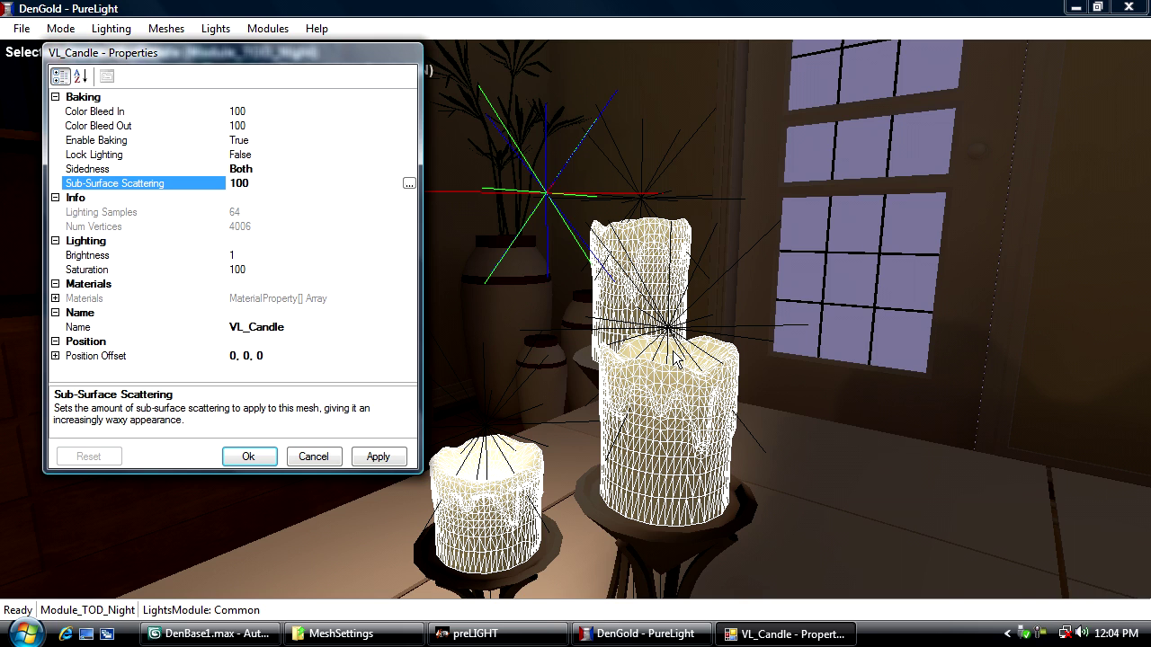
pyautogui.click(310, 456)
# Deselect the candle mesh and examine the night lighting around the table, bookshelf and armchair.
pyautogui.scroll(-3, 493, 459)
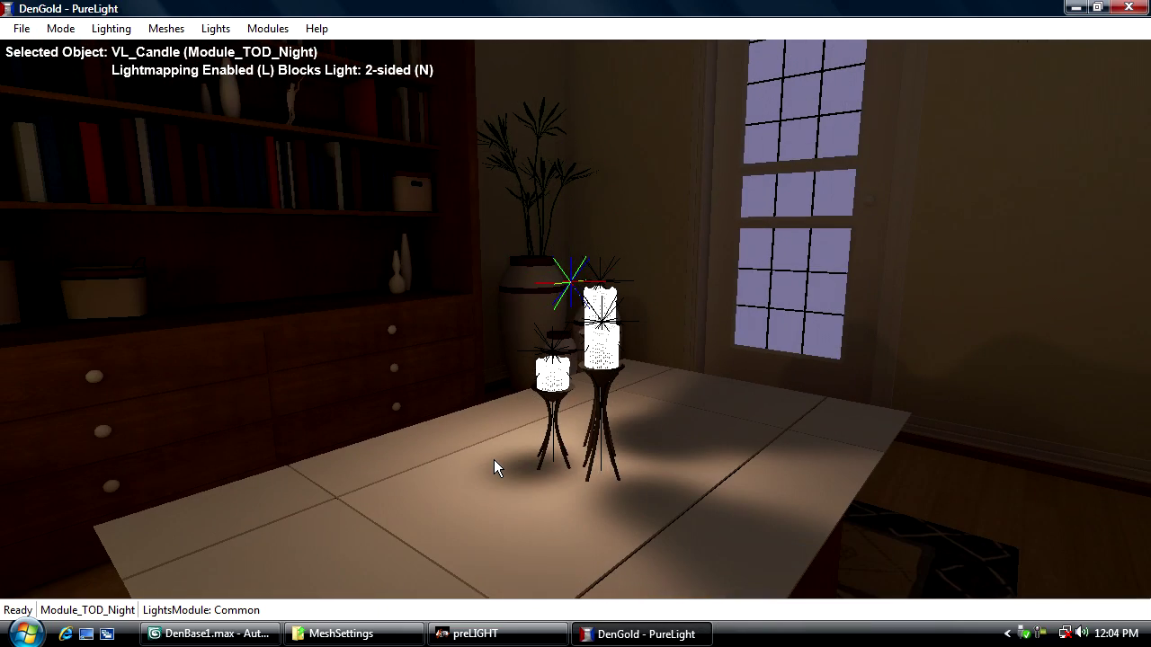
pyautogui.press('Escape')
pyautogui.moveTo(577, 474); pyautogui.dragTo(477, 395, button='right')
pyautogui.scroll(-10, 577, 474)
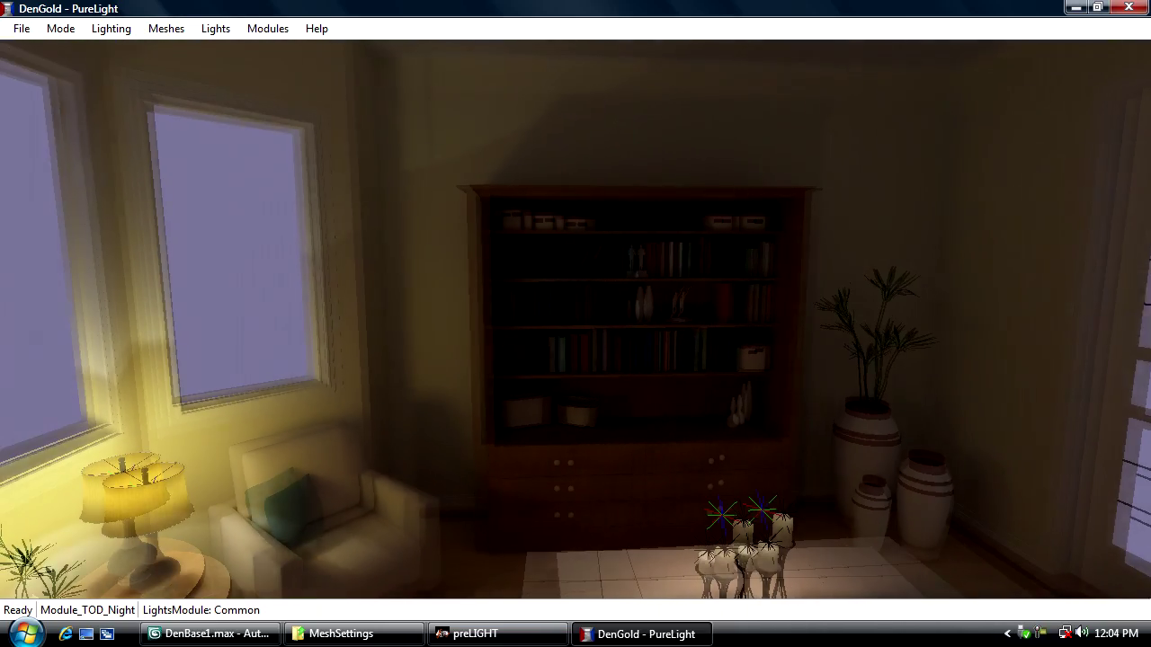